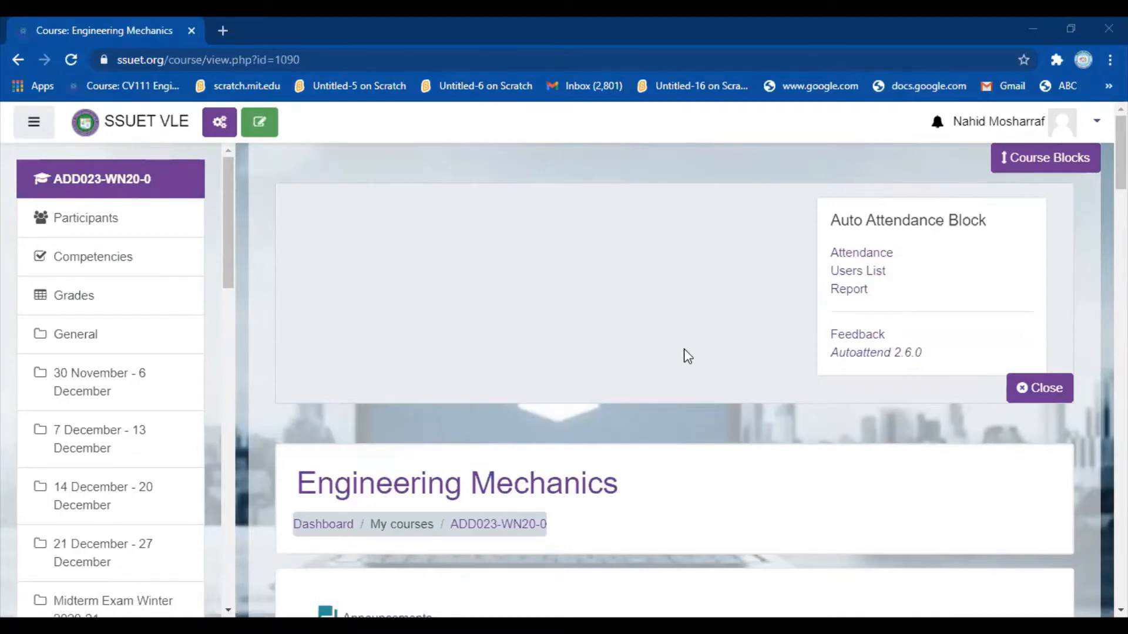
# Look through the Engineering Mechanics course page, examining the weekly sections and the Midterm Exam Winter 2020-21 entry with its instructions
pyautogui.scroll(-15, 741, 477)
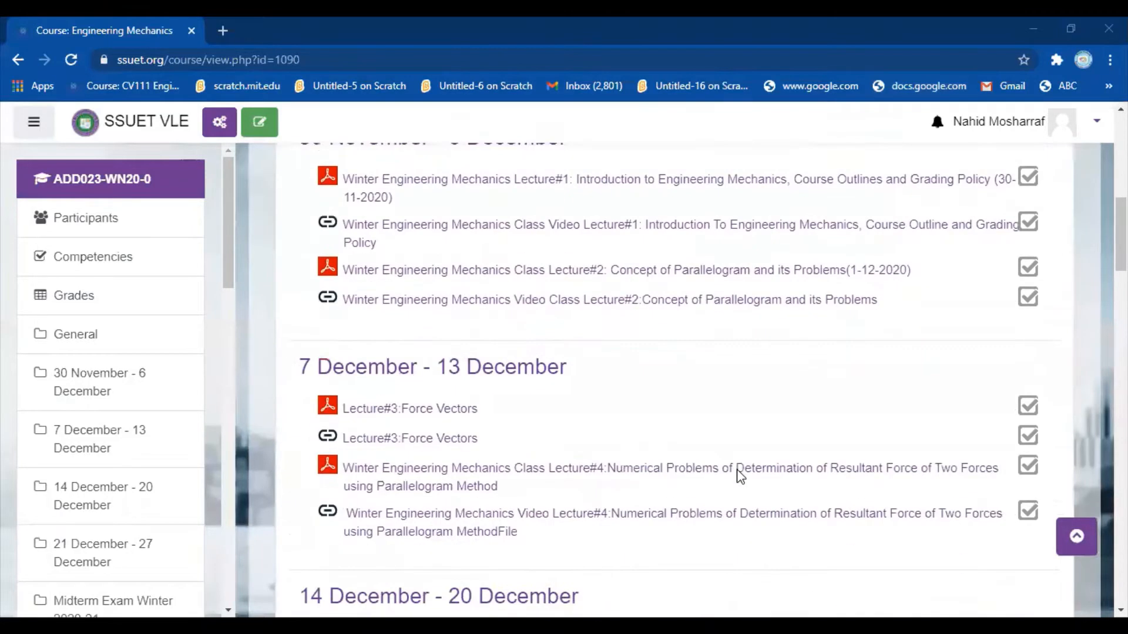
pyautogui.scroll(-8, 737, 474)
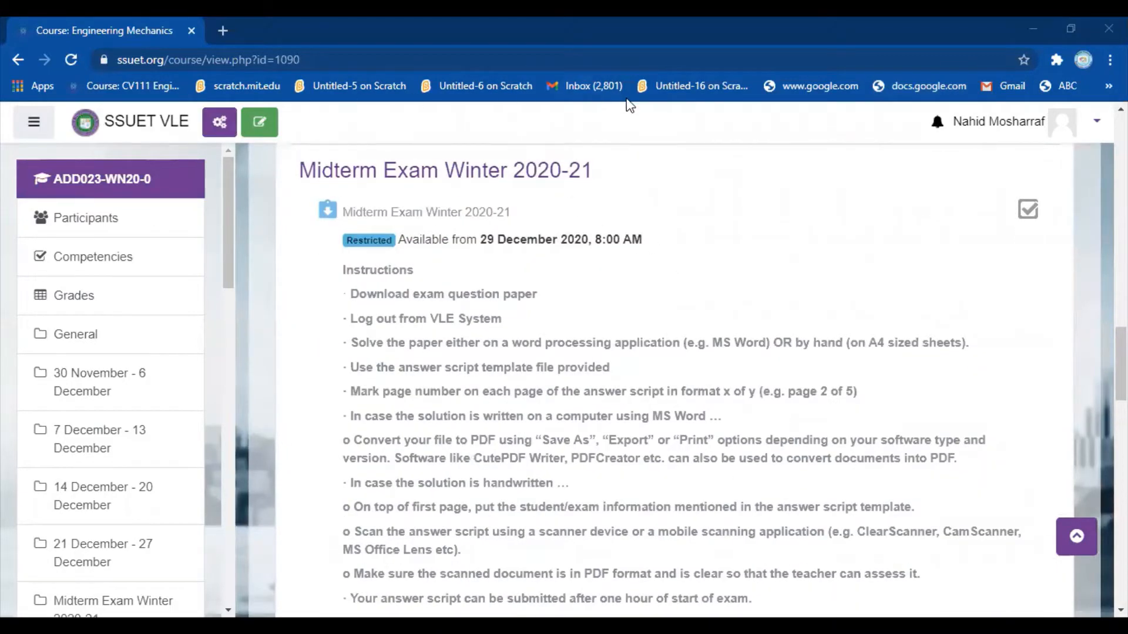
pyautogui.scroll(-5, 793, 317)
pyautogui.scroll(-10, 796, 320)
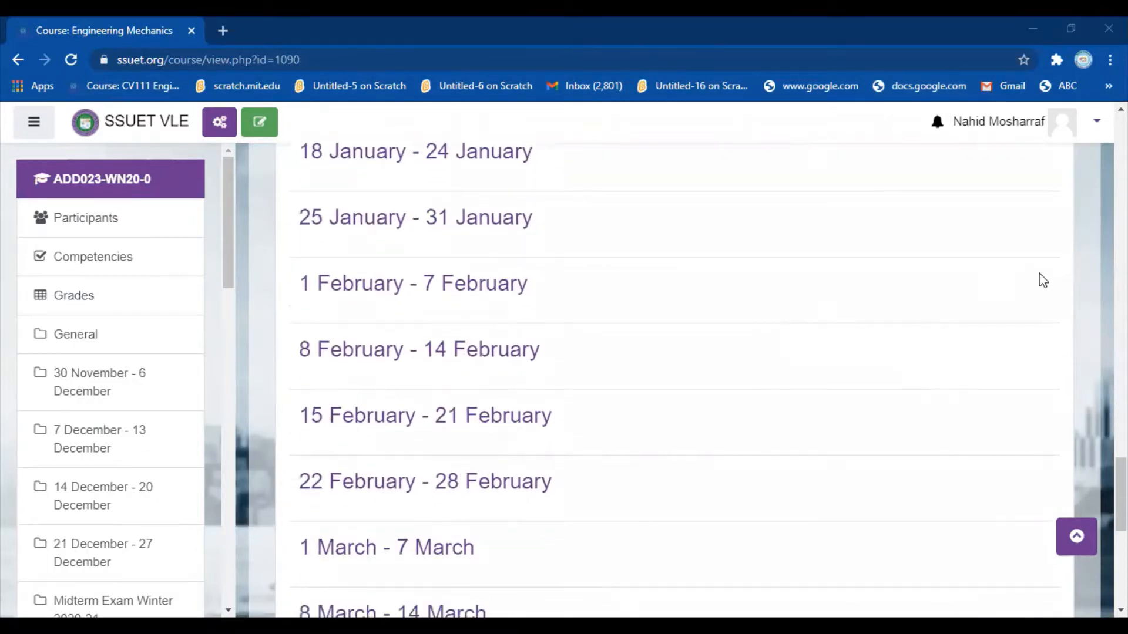
pyautogui.scroll(4, 731, 471)
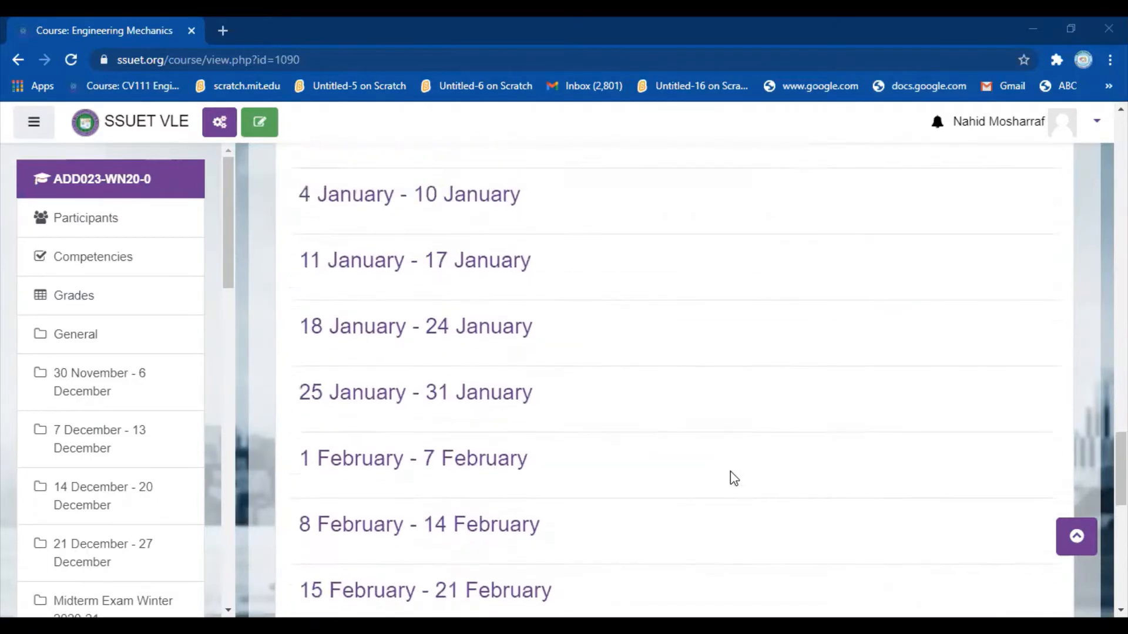
pyautogui.scroll(10, 764, 386)
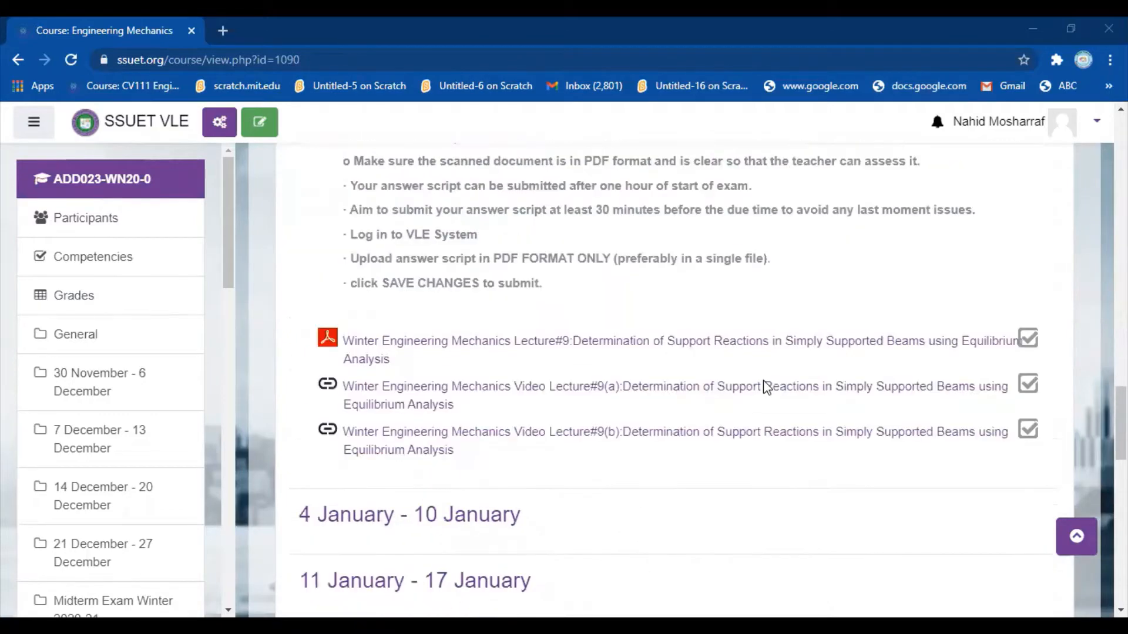
pyautogui.scroll(3, 766, 387)
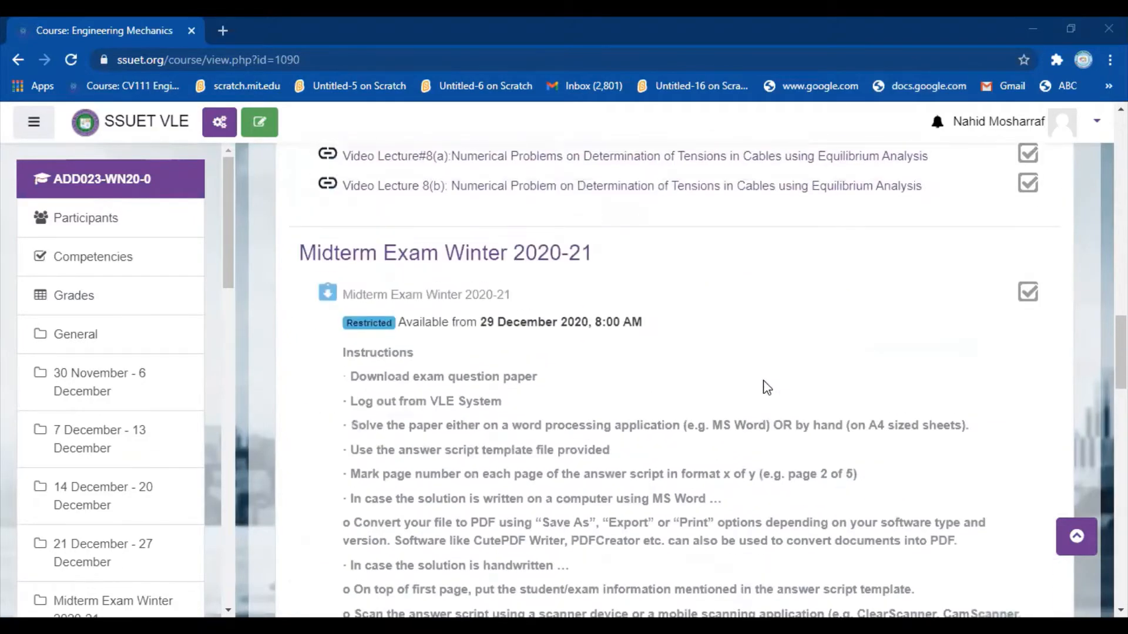
pyautogui.scroll(4, 767, 387)
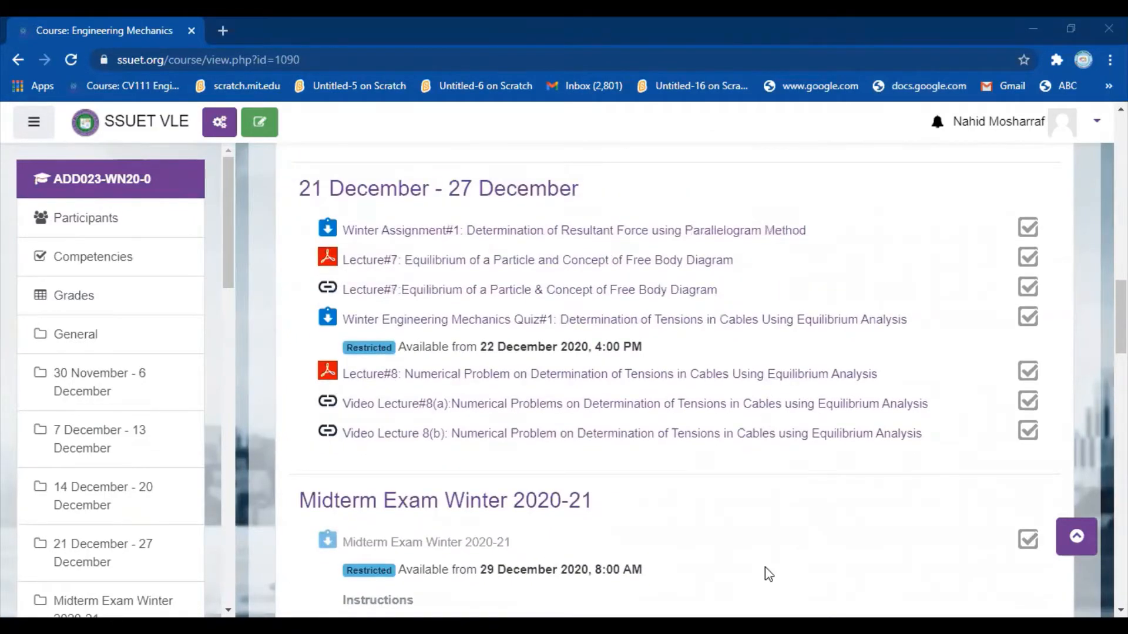
pyautogui.scroll(-15, 765, 567)
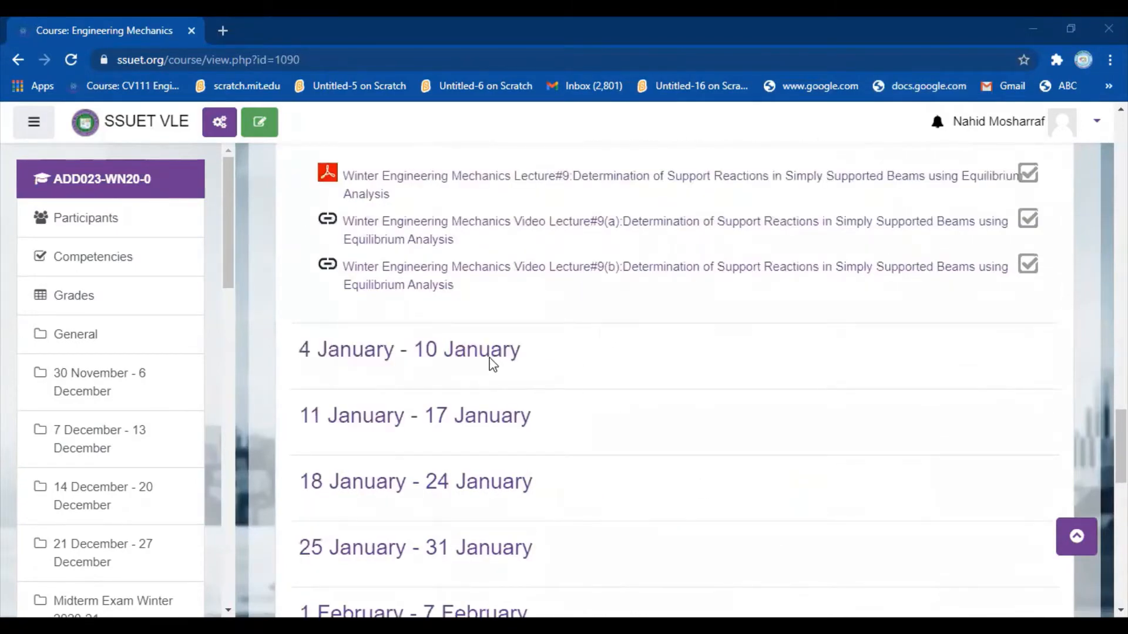
pyautogui.scroll(8, 856, 464)
pyautogui.scroll(5, 857, 464)
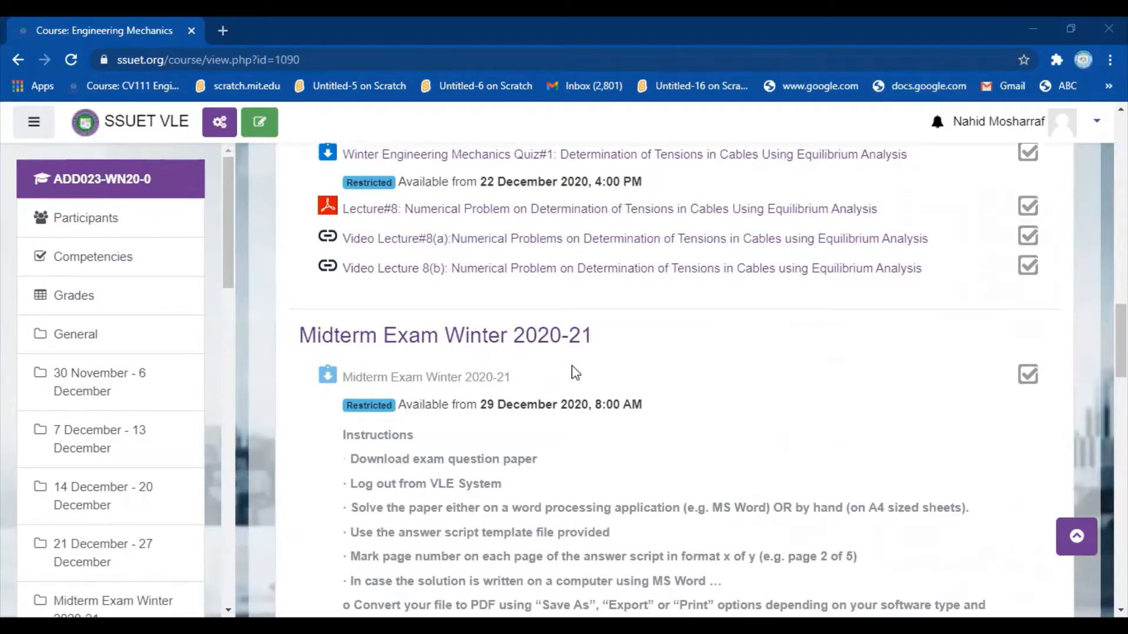
pyautogui.scroll(-5, 566, 496)
pyautogui.scroll(-6, 566, 496)
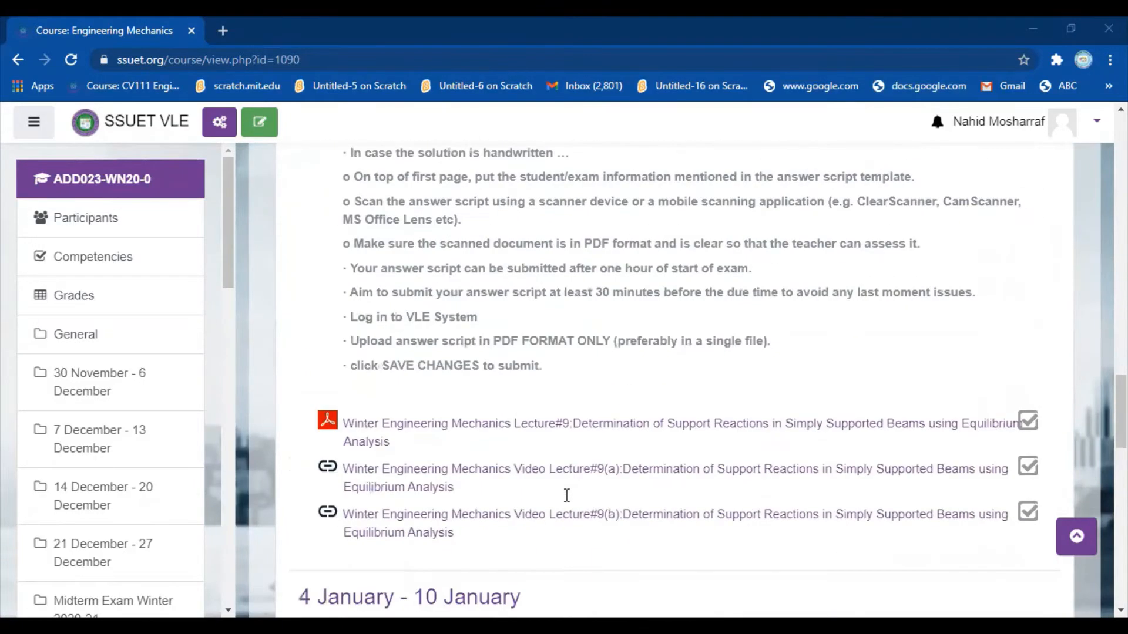
pyautogui.scroll(7, 467, 362)
pyautogui.scroll(7, 467, 361)
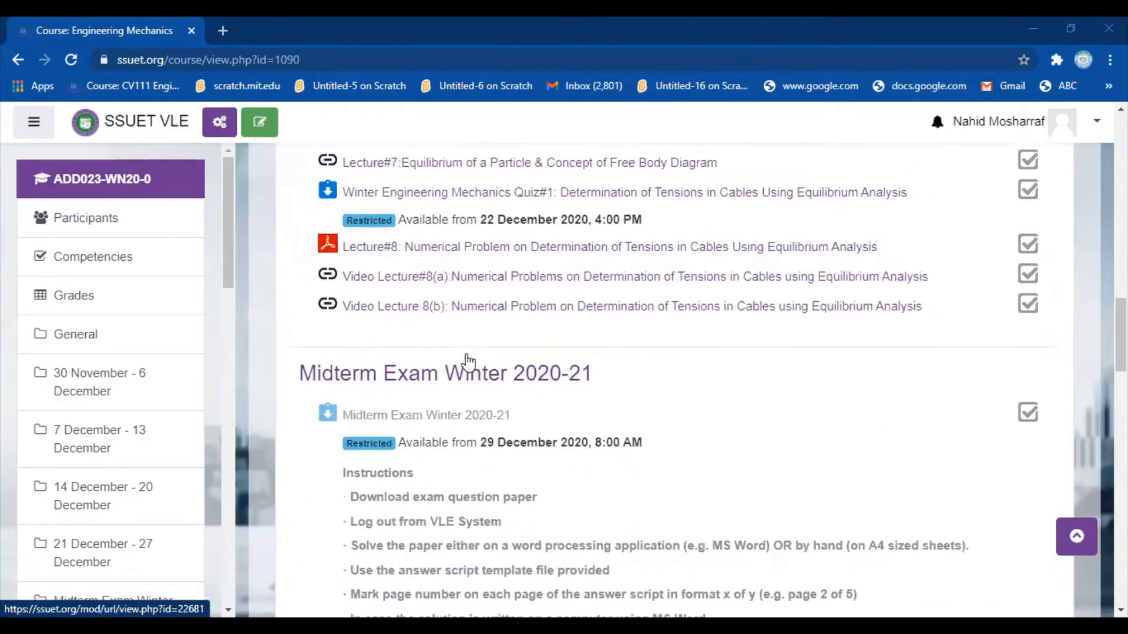
pyautogui.scroll(-1, 467, 361)
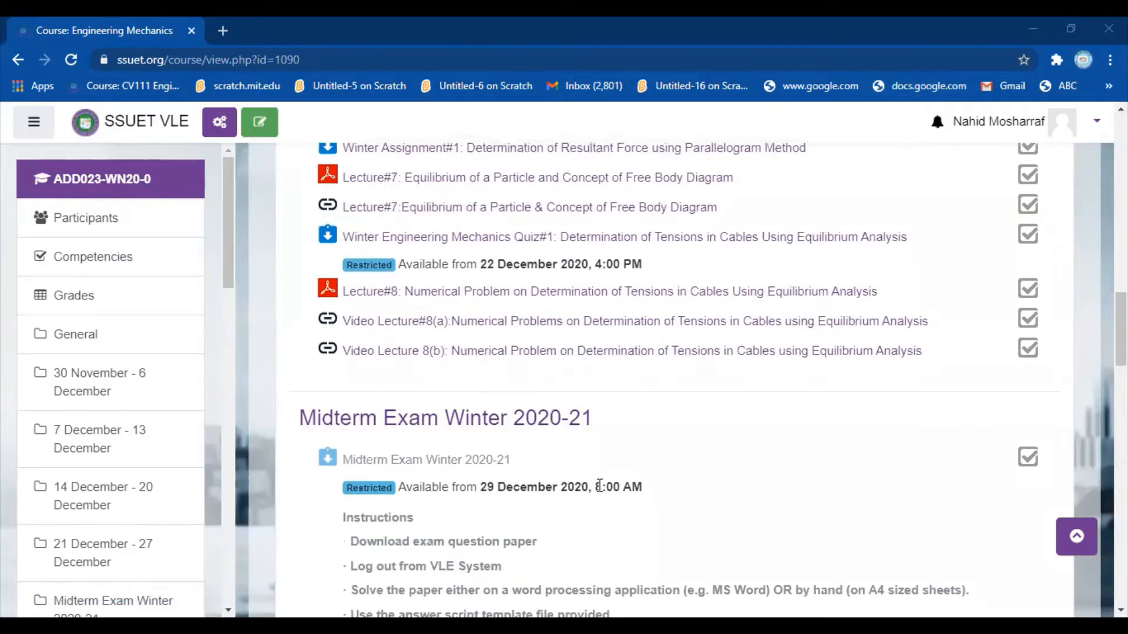
pyautogui.scroll(-5, 596, 487)
pyautogui.scroll(-7, 600, 485)
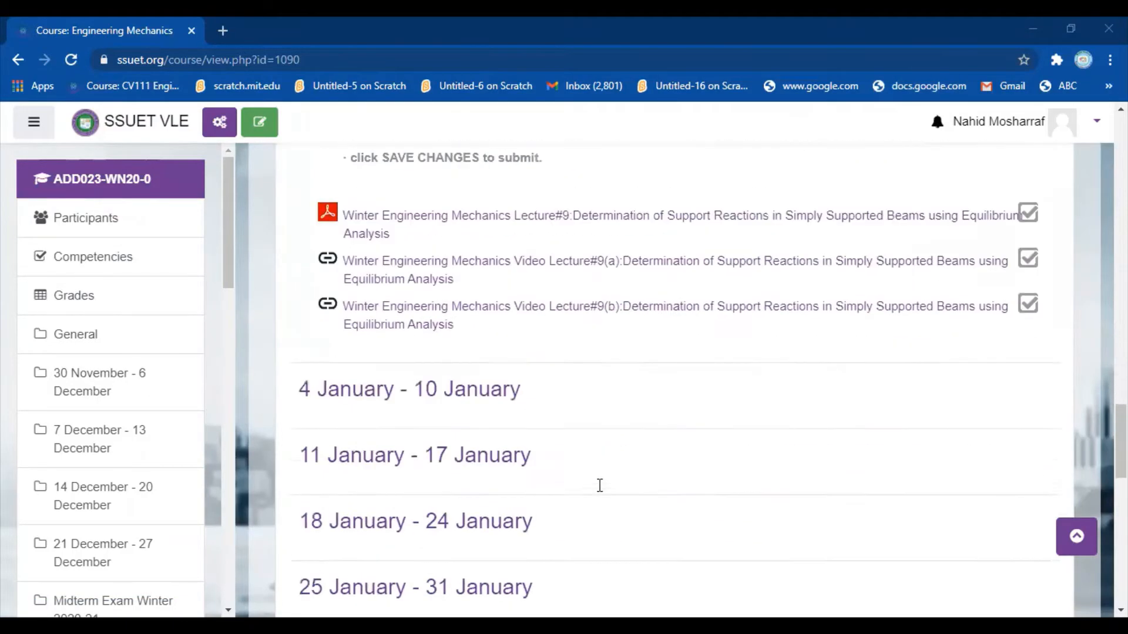
pyautogui.scroll(2, 600, 486)
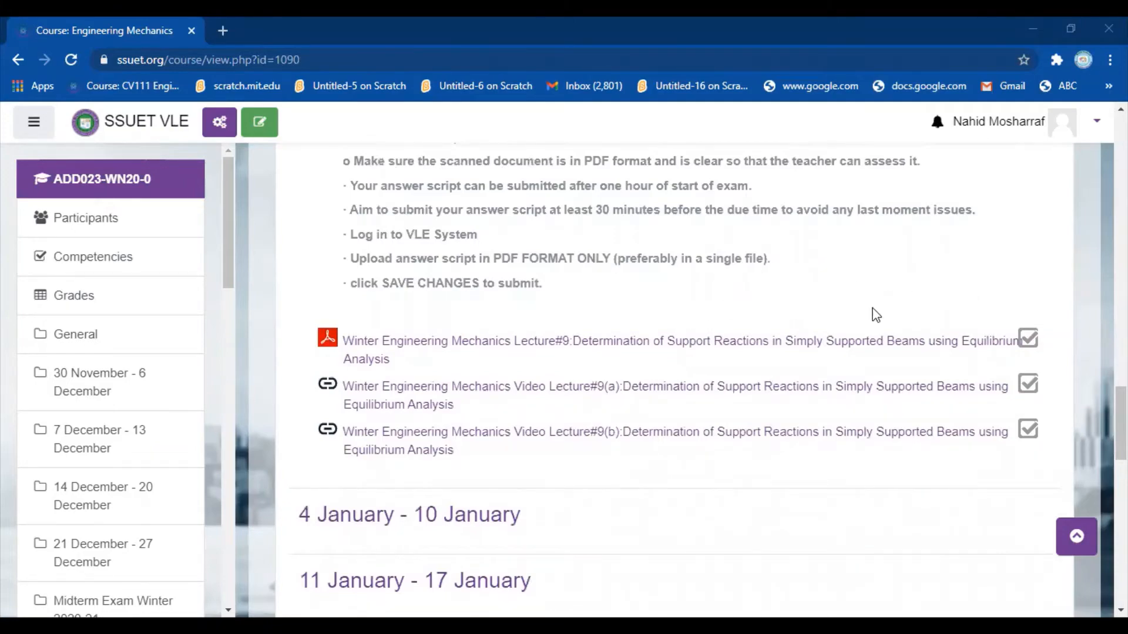
pyautogui.scroll(7, 605, 451)
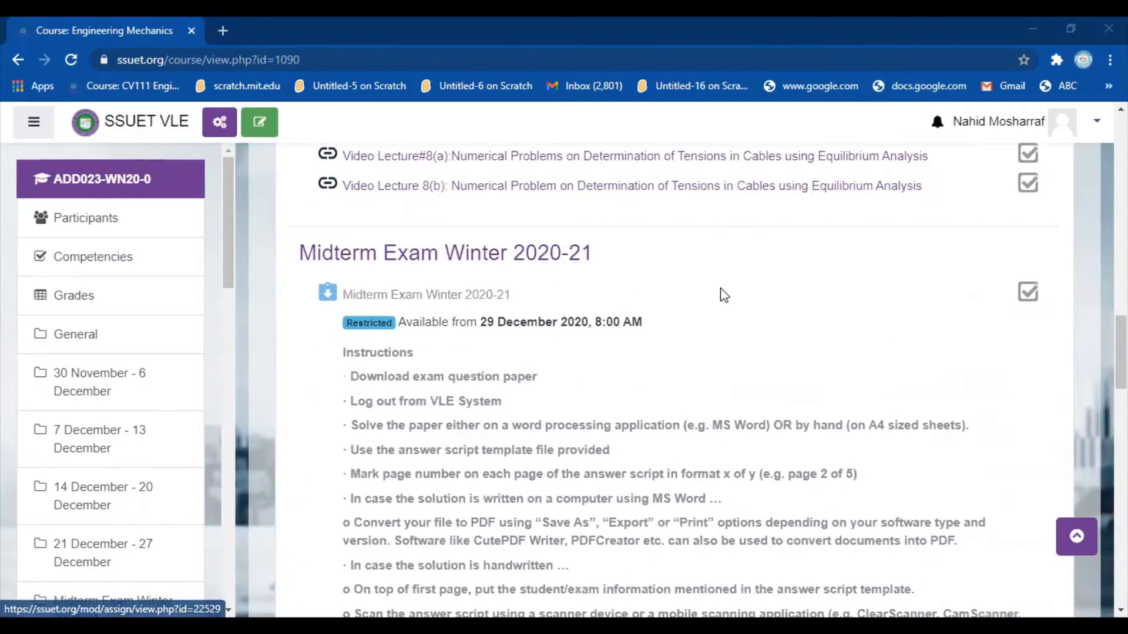
# Turn on editing for the Engineering Mechanics course page
pyautogui.scroll(-7, 845, 515)
pyautogui.scroll(-4, 845, 515)
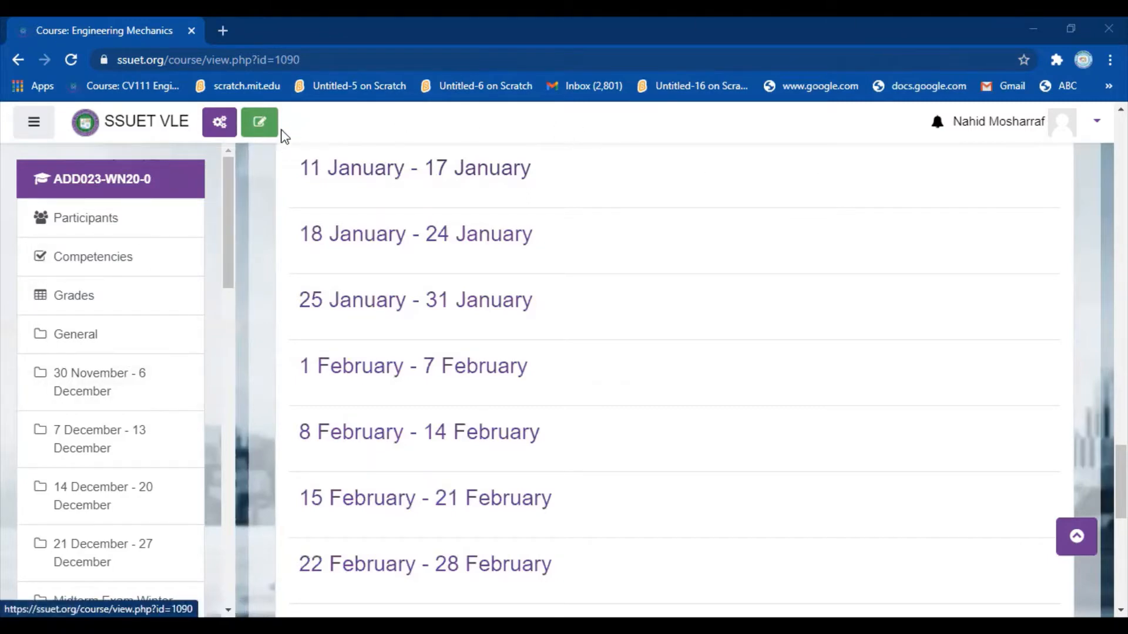
pyautogui.click(259, 123)
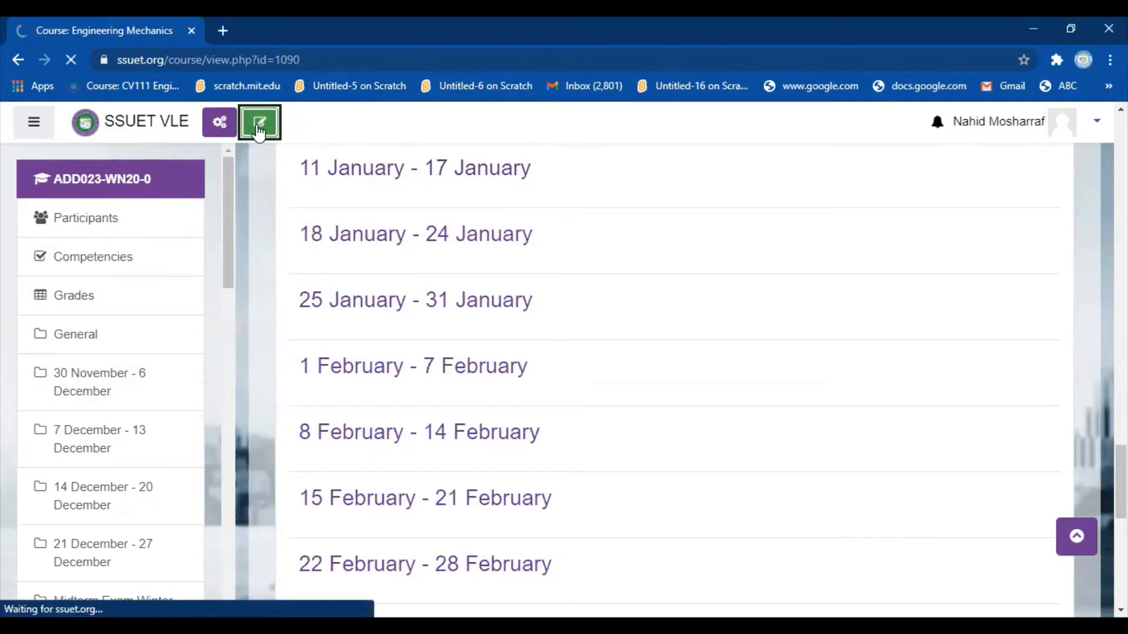
# Add a new Assignment activity to the 4 January - 10 January section of the course
pyautogui.scroll(-20, 600, 511)
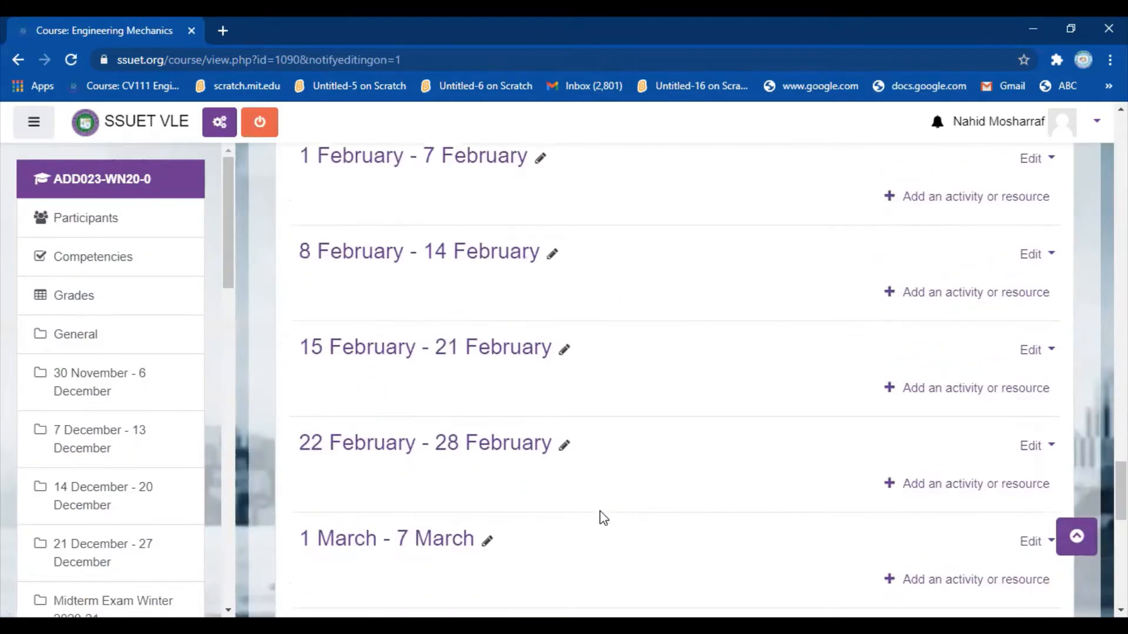
pyautogui.scroll(4, 600, 509)
pyautogui.scroll(1, 824, 377)
pyautogui.scroll(1, 828, 383)
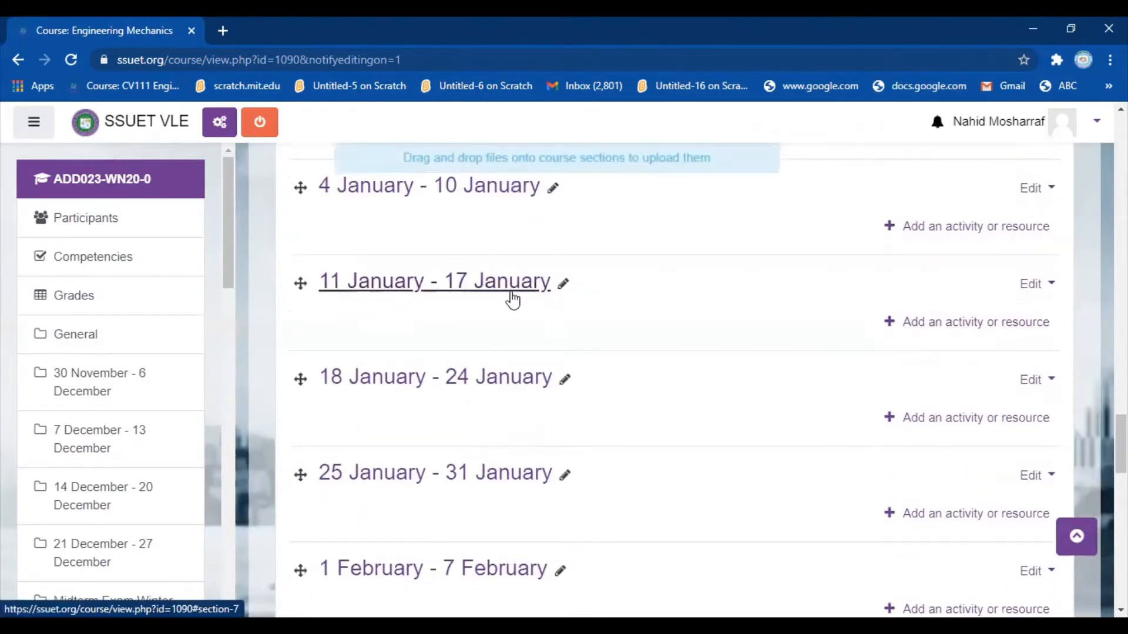
pyautogui.scroll(10, 871, 395)
pyautogui.scroll(15, 872, 395)
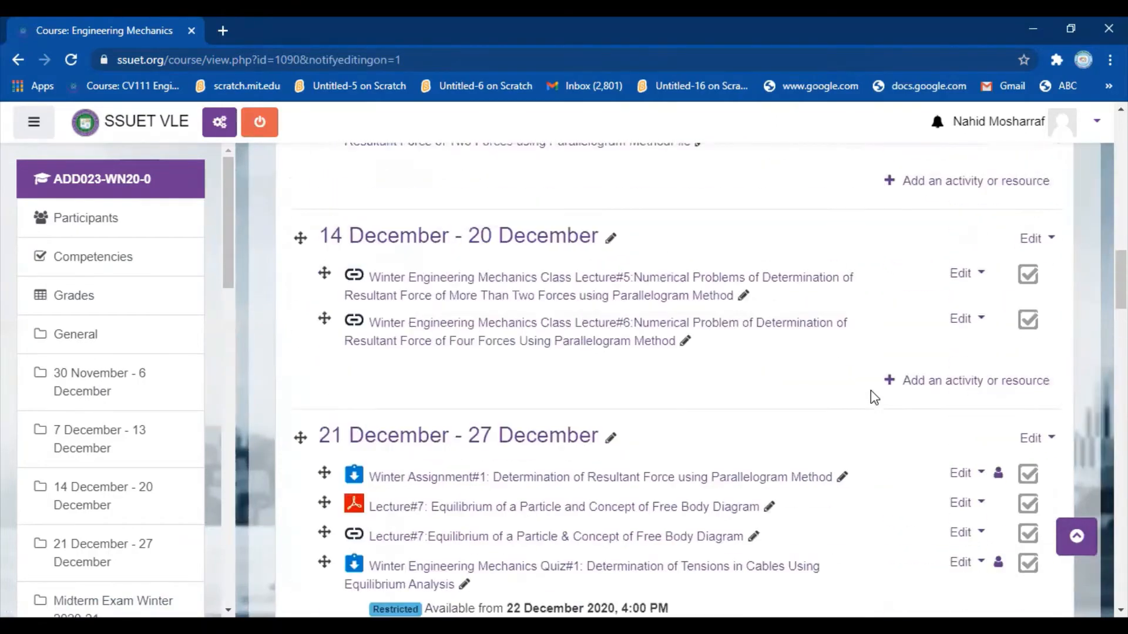
pyautogui.scroll(-10, 870, 390)
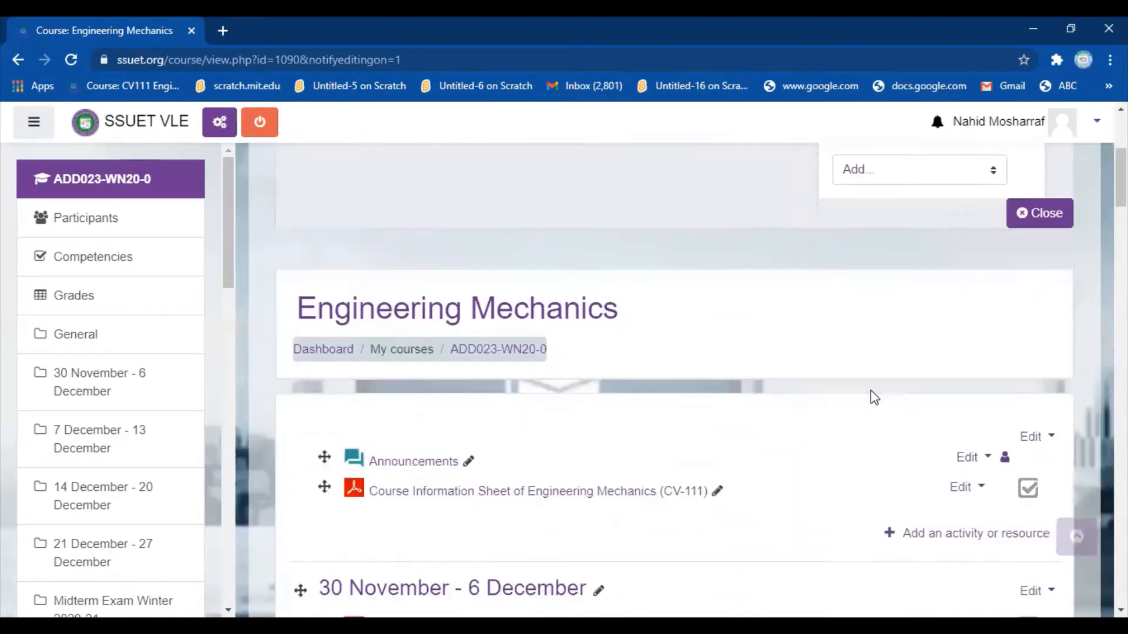
pyautogui.scroll(-15, 870, 389)
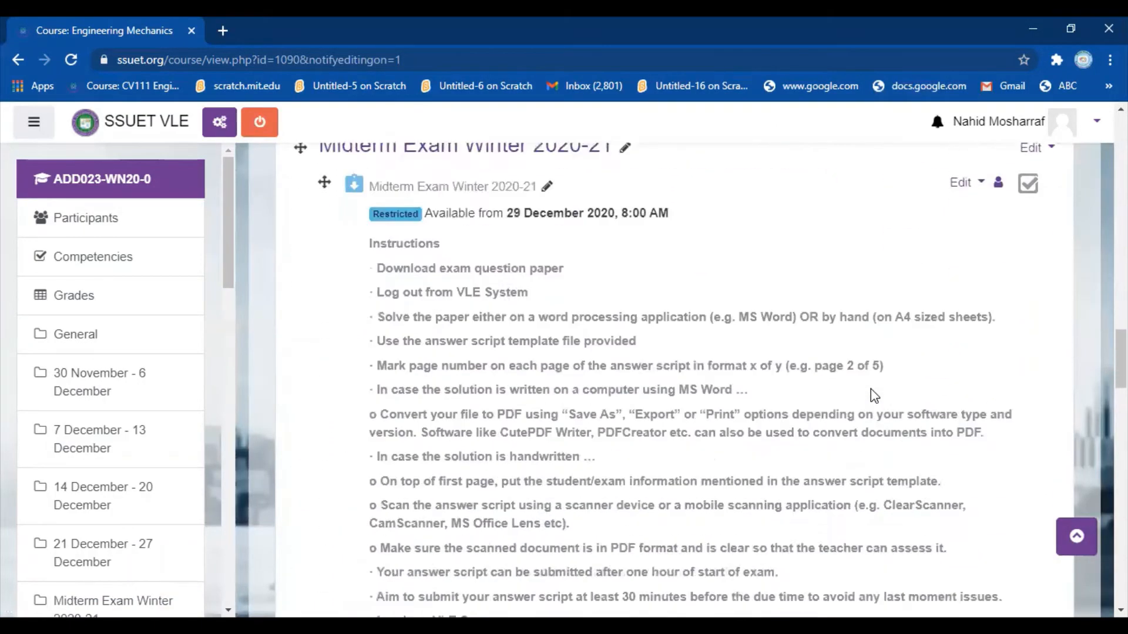
pyautogui.scroll(-1, 858, 380)
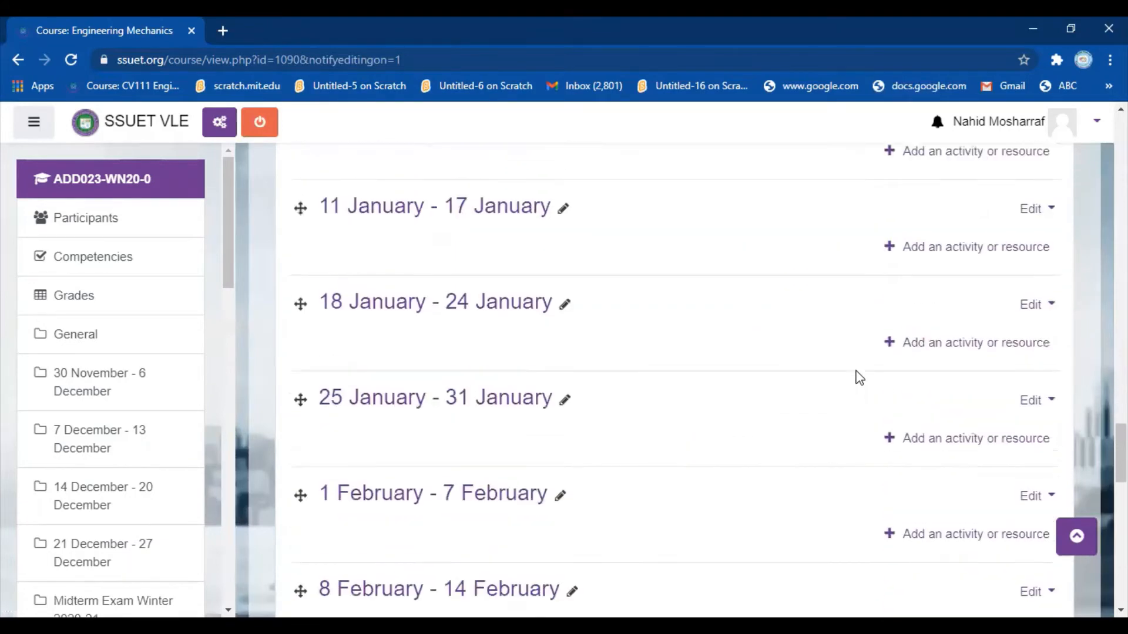
pyautogui.scroll(5, 856, 375)
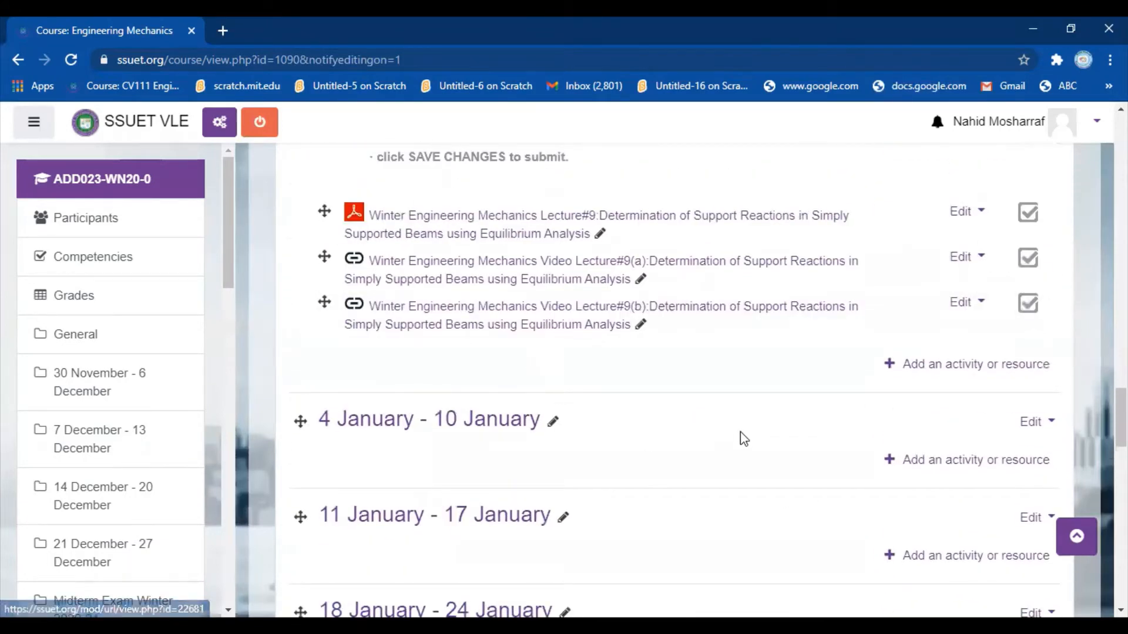
pyautogui.click(942, 467)
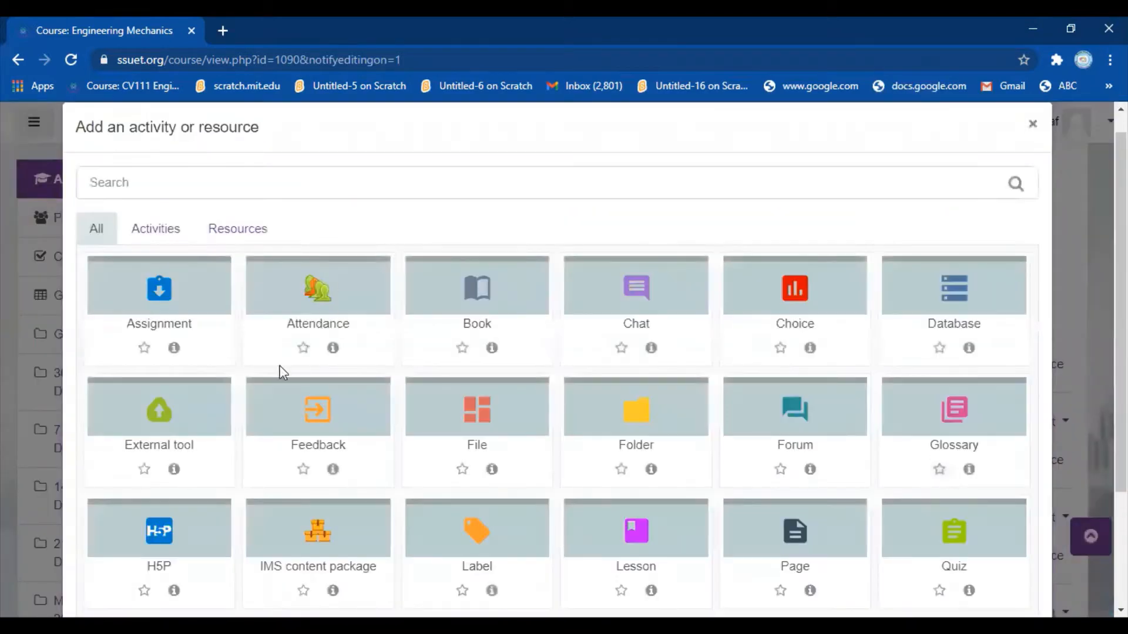
pyautogui.click(179, 334)
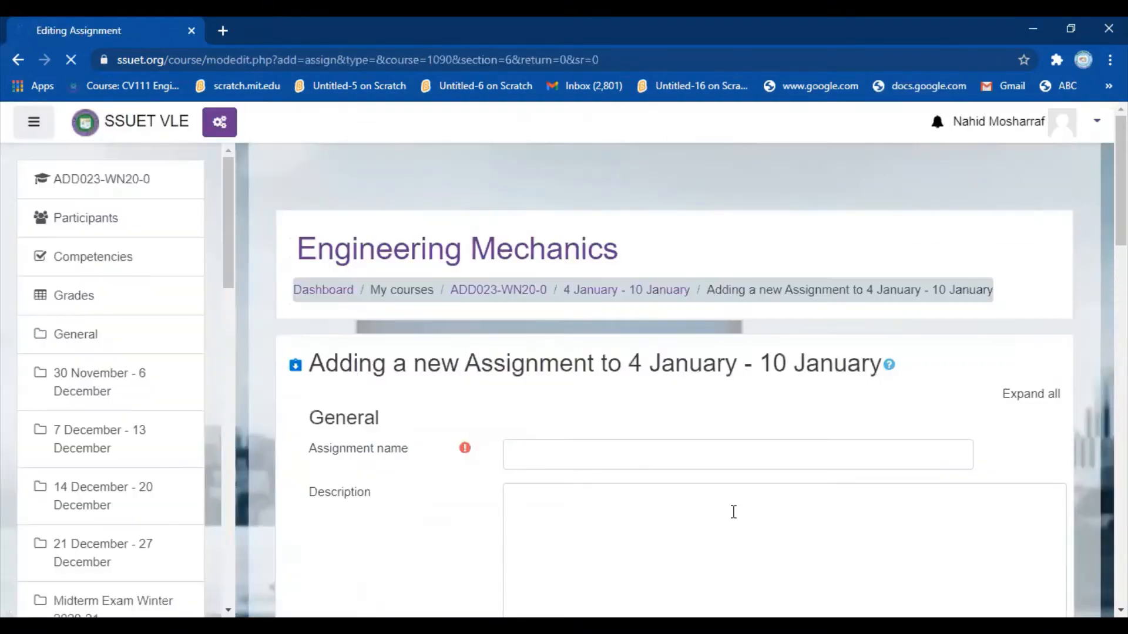
# Name the new assignment "Midterm Exam Winter 2020-21"
pyautogui.click(713, 460)
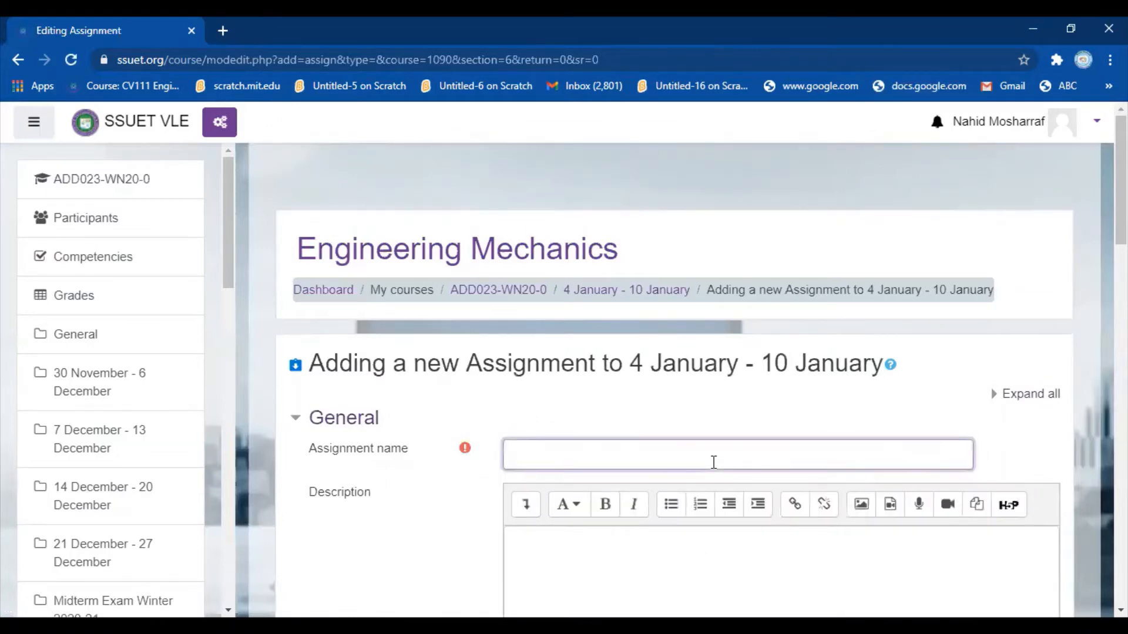
pyautogui.write('MIdter')
pyautogui.write('rm')
pyautogui.write(' Exam Wi')
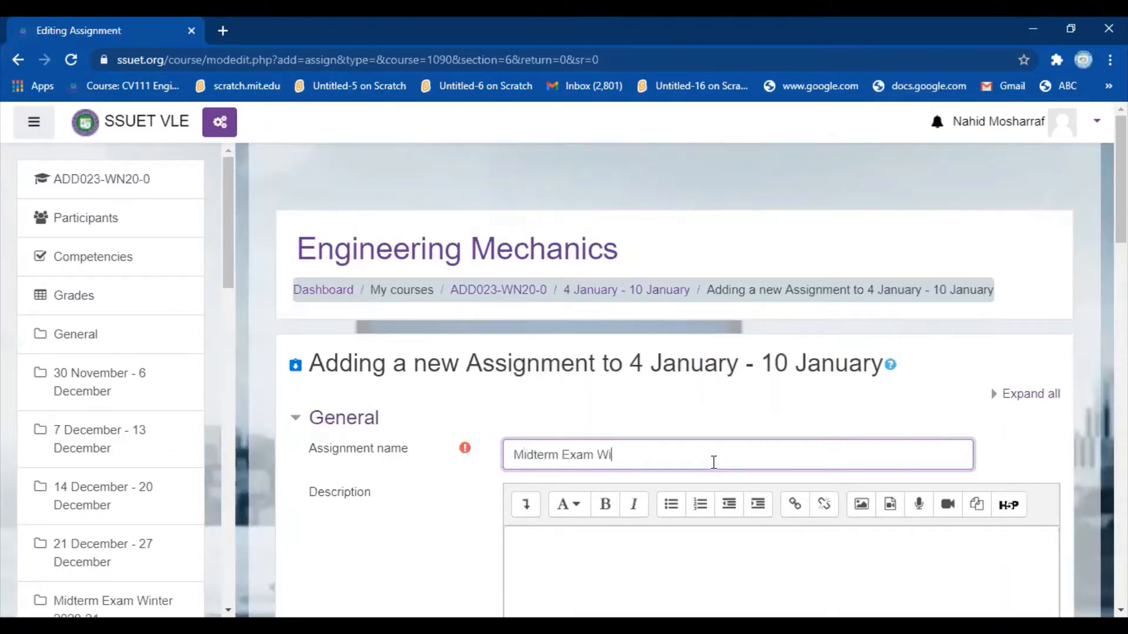
pyautogui.write('nter 2020-21')
# Paste the copied exam instructions into the assignment's description and check the pasted text
pyautogui.scroll(-4, 754, 573)
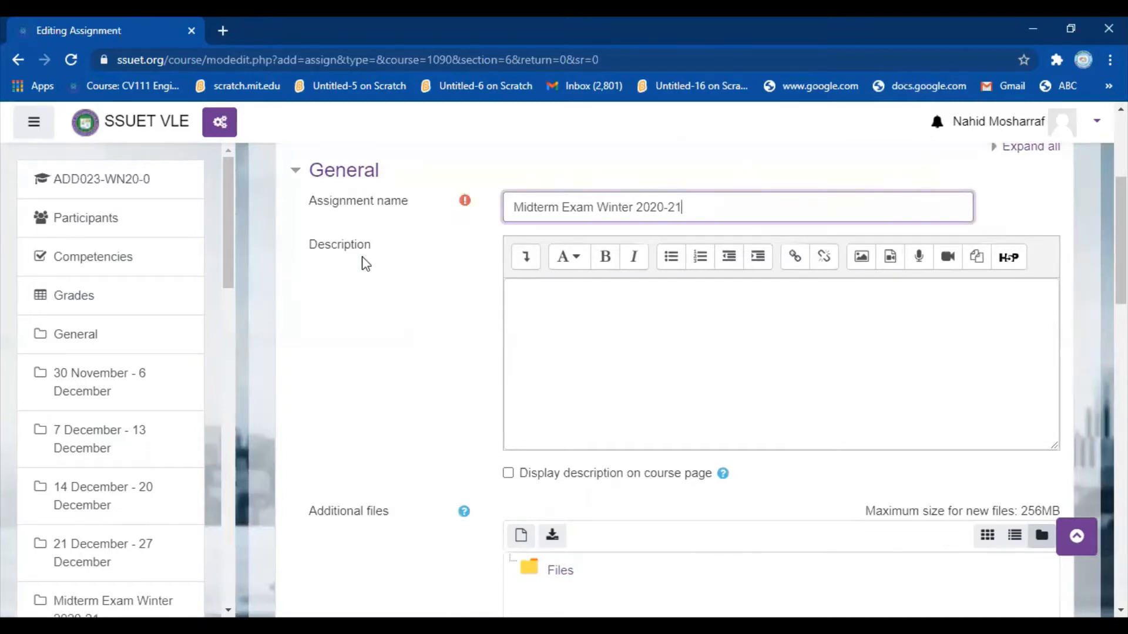
pyautogui.rightClick(561, 292)
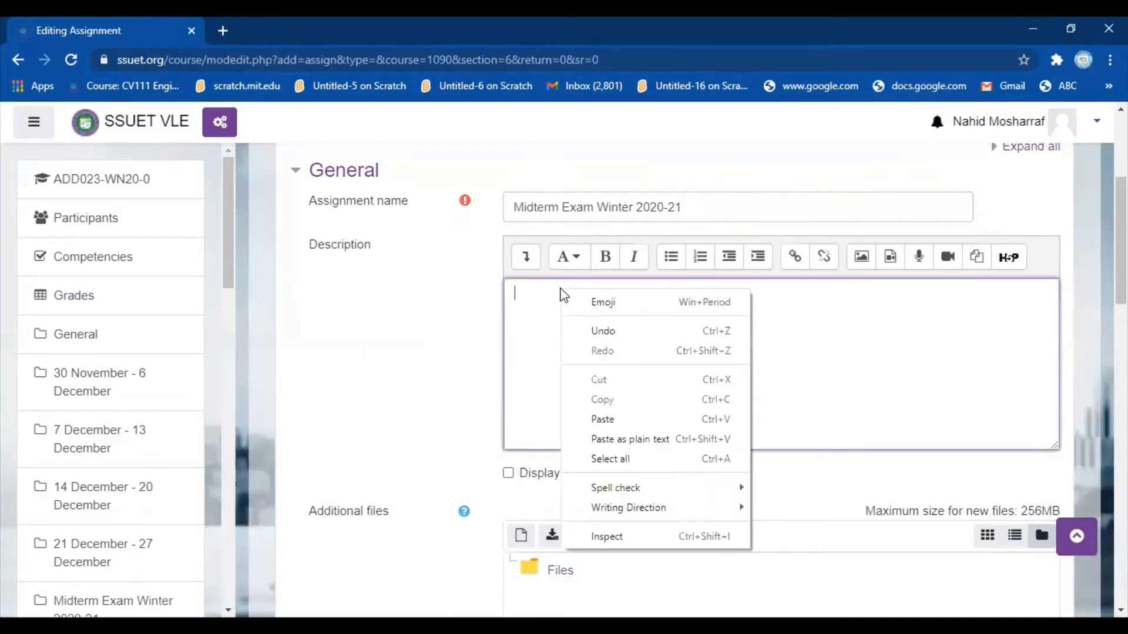
pyautogui.click(617, 421)
pyautogui.scroll(-2, 643, 398)
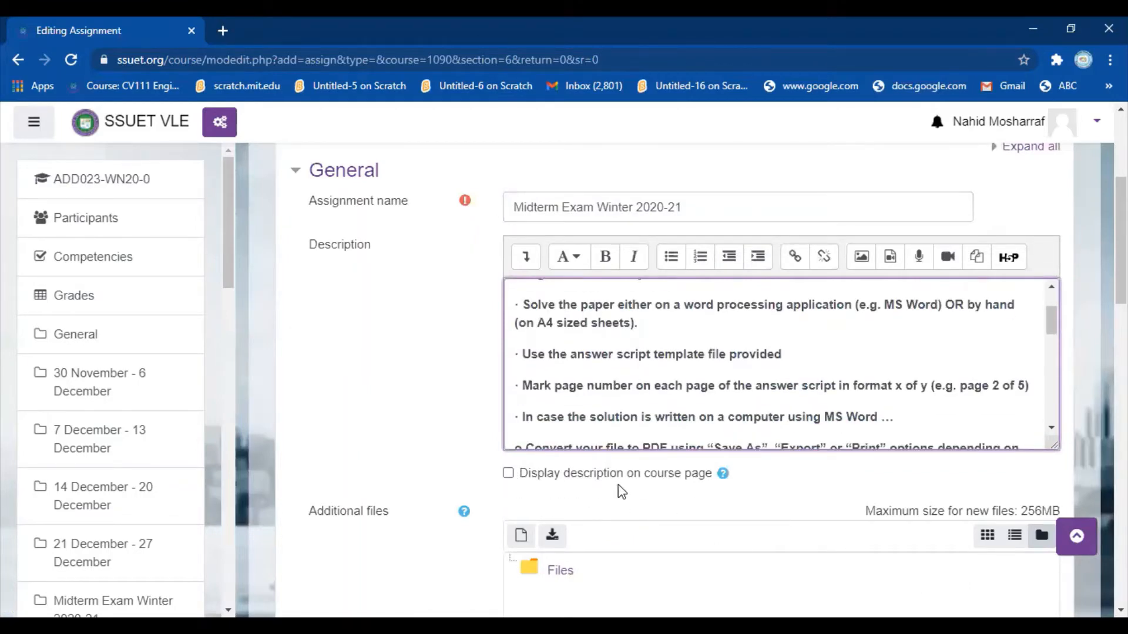
# Choose the Template Answer Script Word file from the Desktop as an upload for the assignment's additional files
pyautogui.scroll(-3, 693, 506)
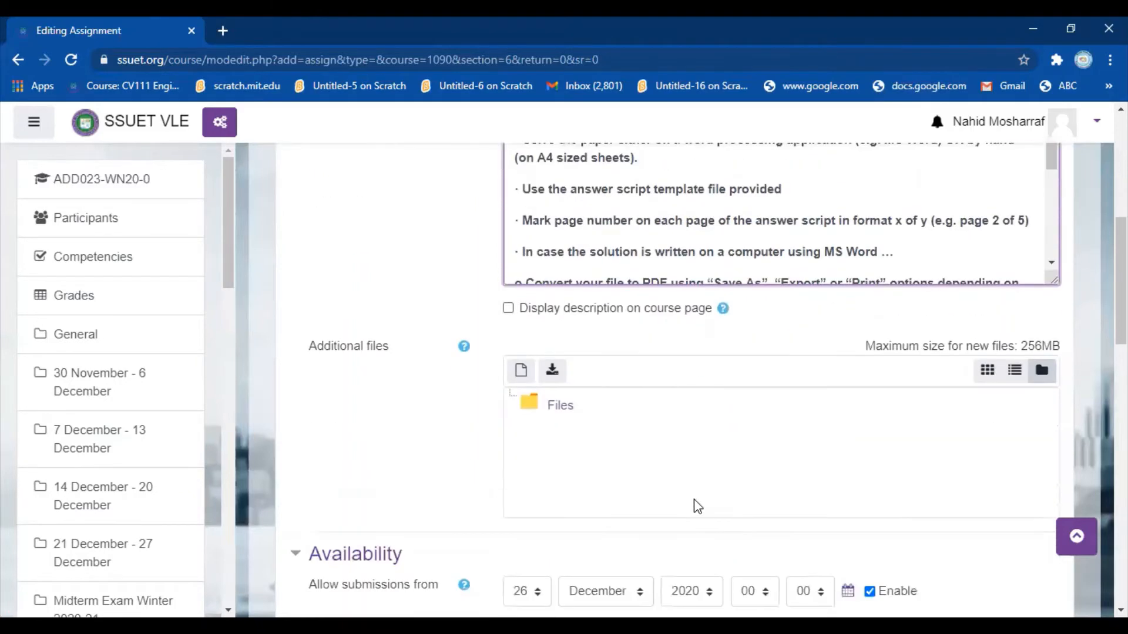
pyautogui.click(521, 368)
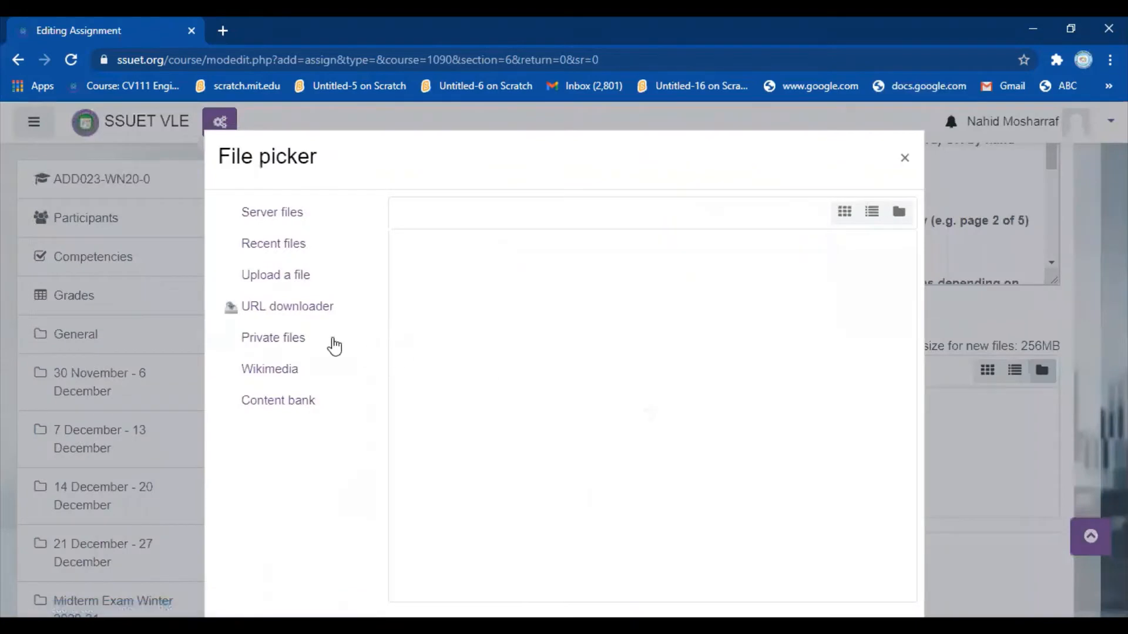
pyautogui.click(318, 275)
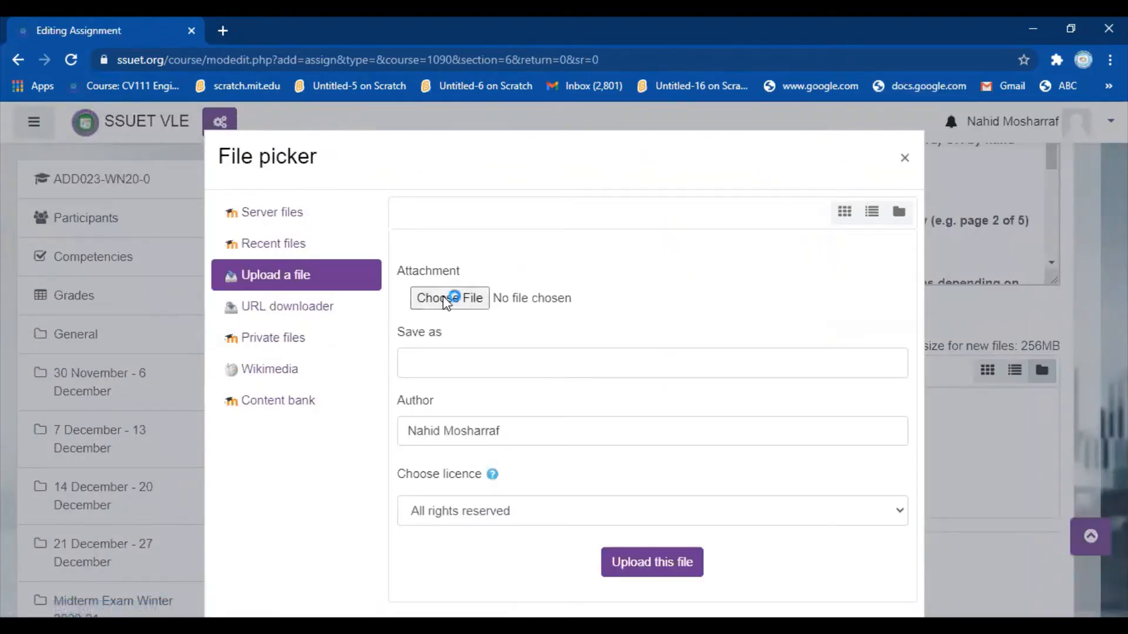
pyautogui.click(444, 300)
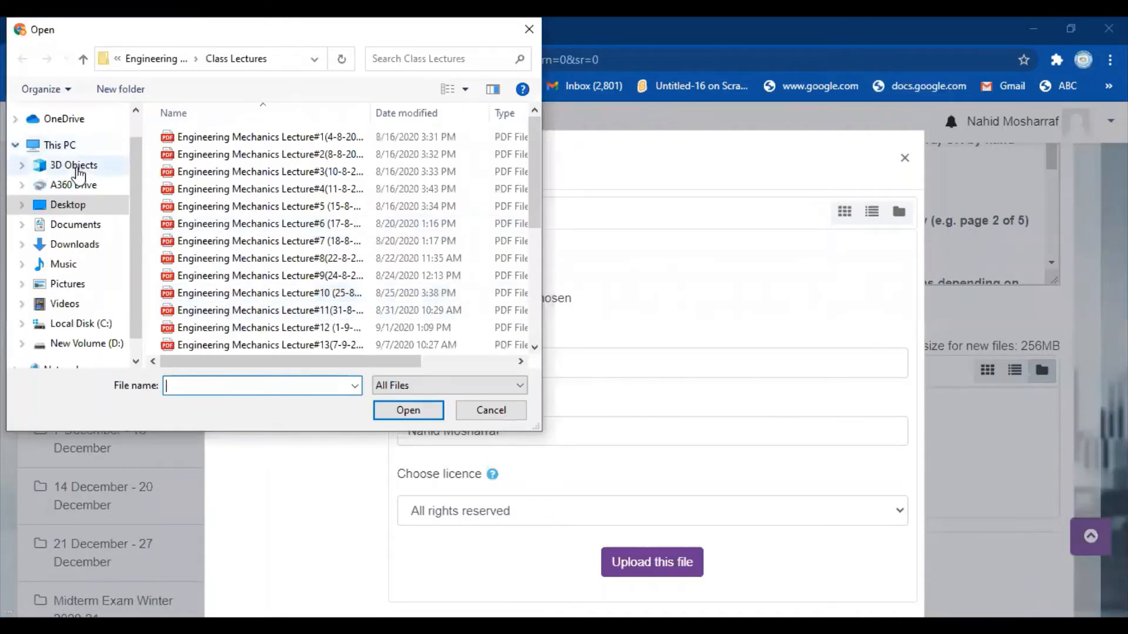
pyautogui.click(65, 207)
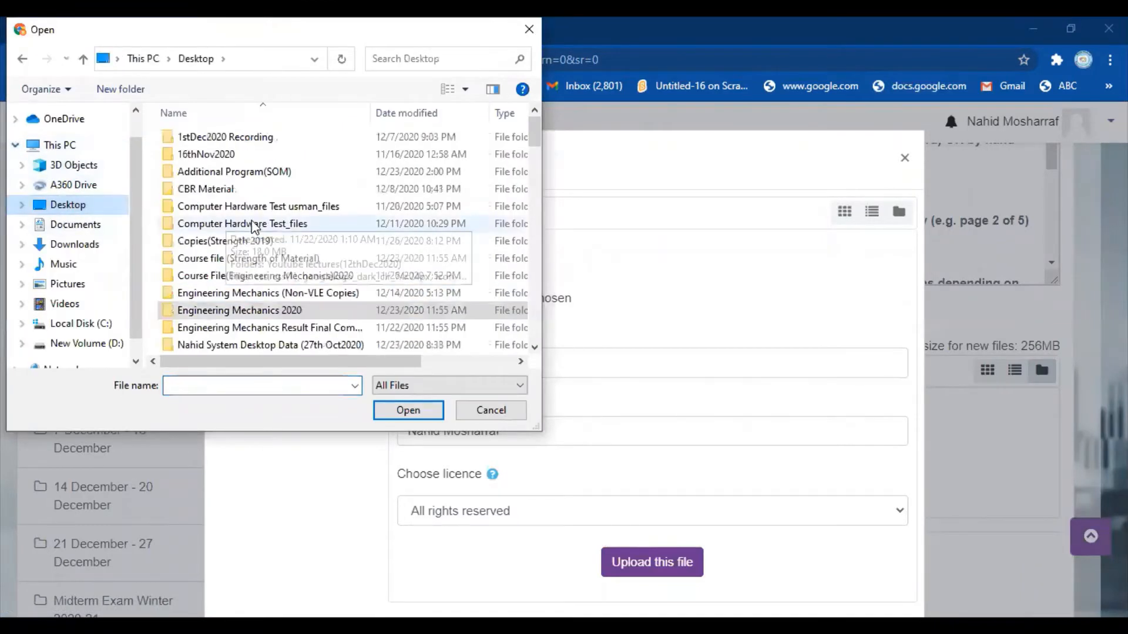
pyautogui.click(283, 293)
pyautogui.press('t')
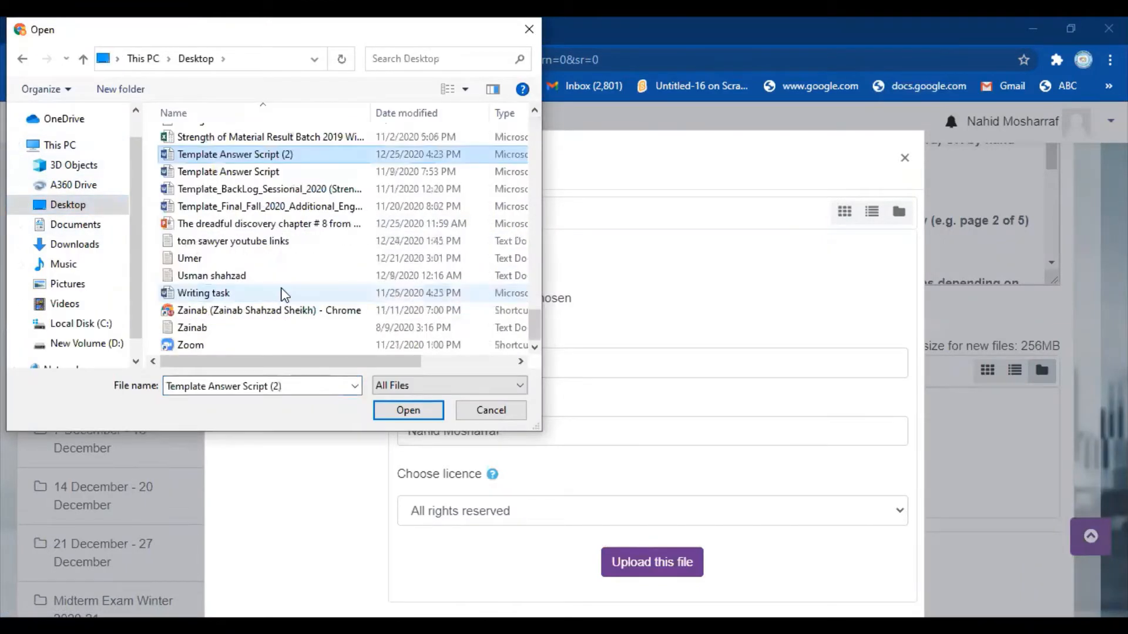
pyautogui.click(255, 172)
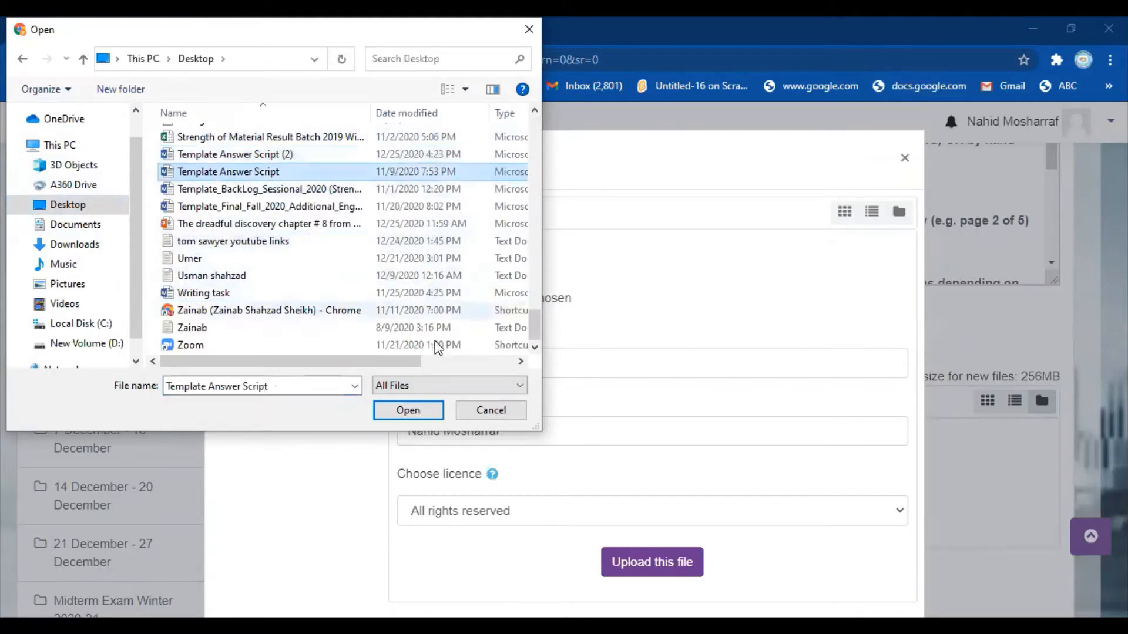
pyautogui.click(399, 414)
# Save the chosen attachment as "Template Answer Script" and upload it to the assignment
pyautogui.click(494, 368)
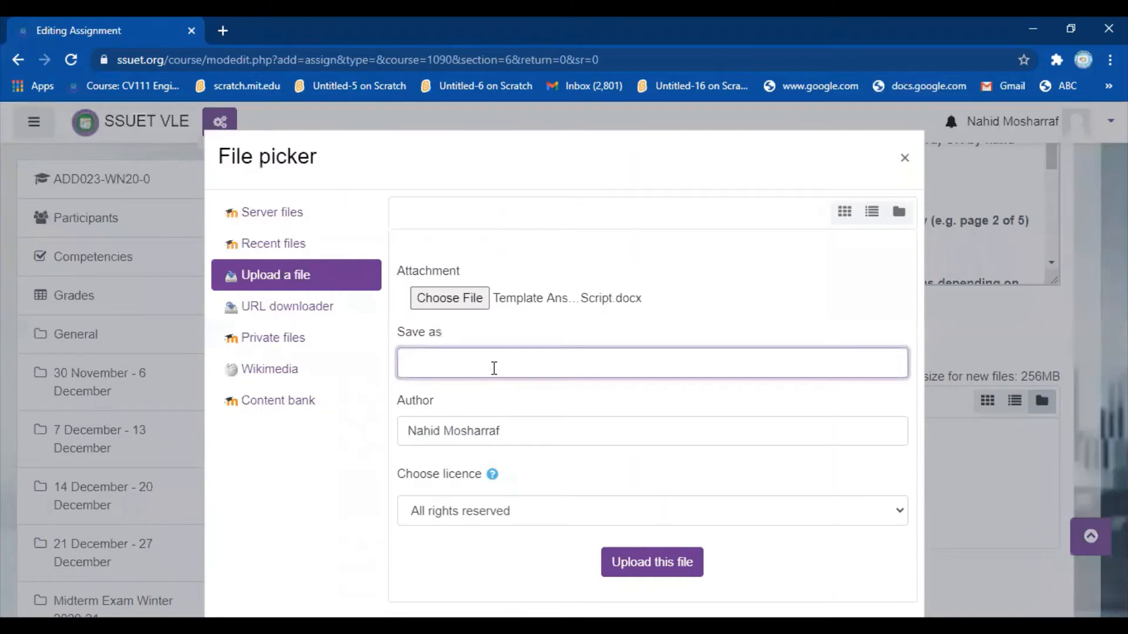
pyautogui.write('Template Answer Scri')
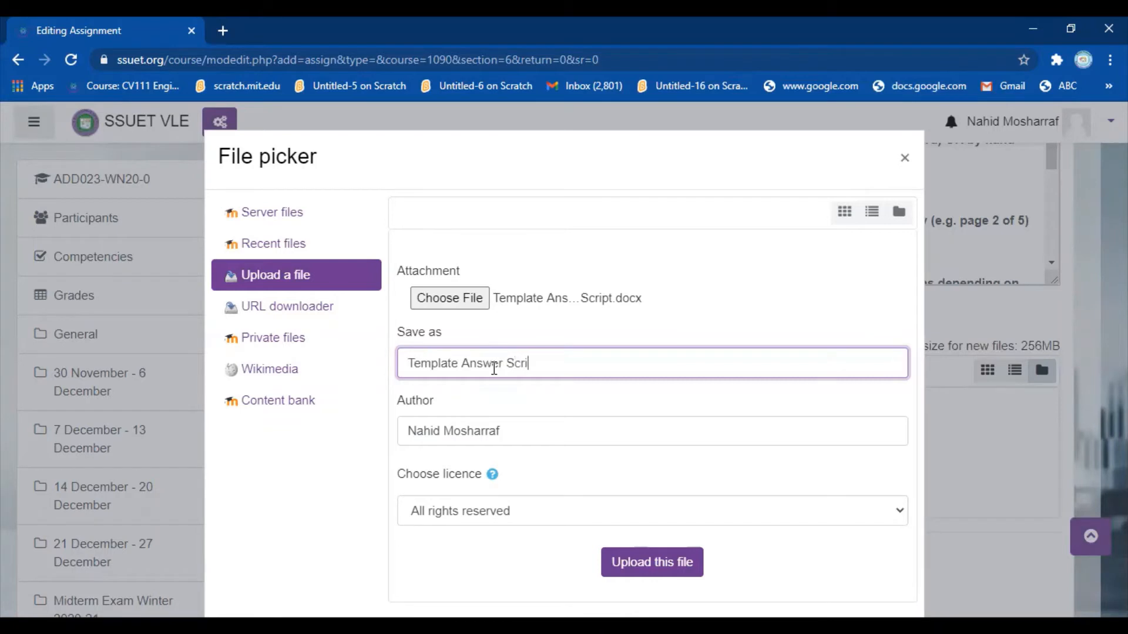
pyautogui.write('pt')
pyautogui.click(665, 567)
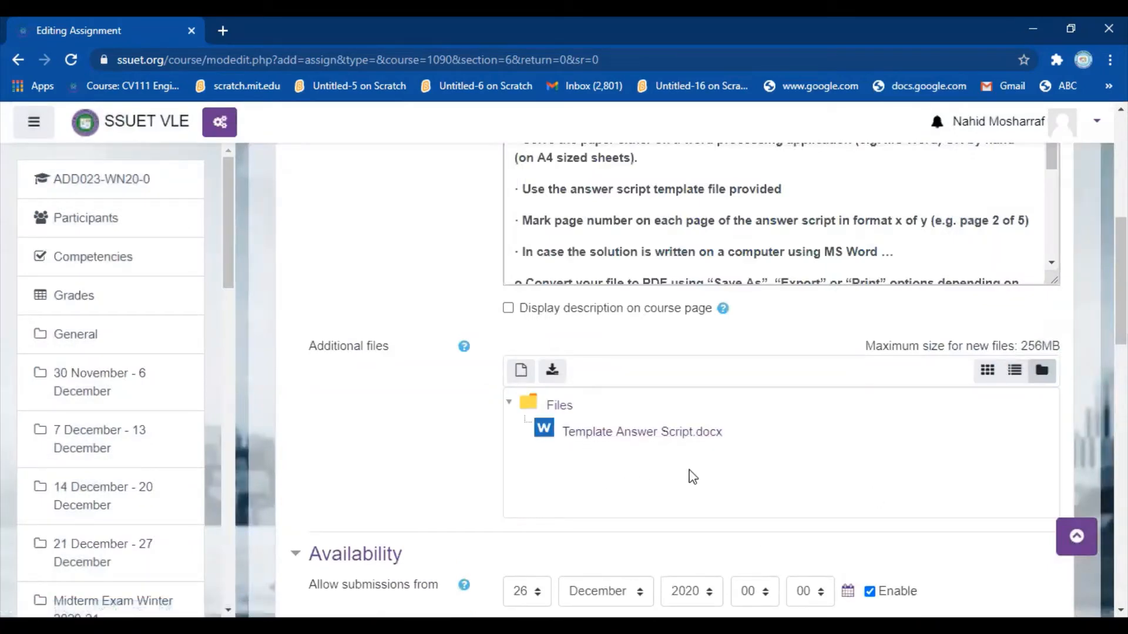
# Set the assignment to allow submissions from 12 January, with the hour at 08
pyautogui.scroll(-3, 705, 467)
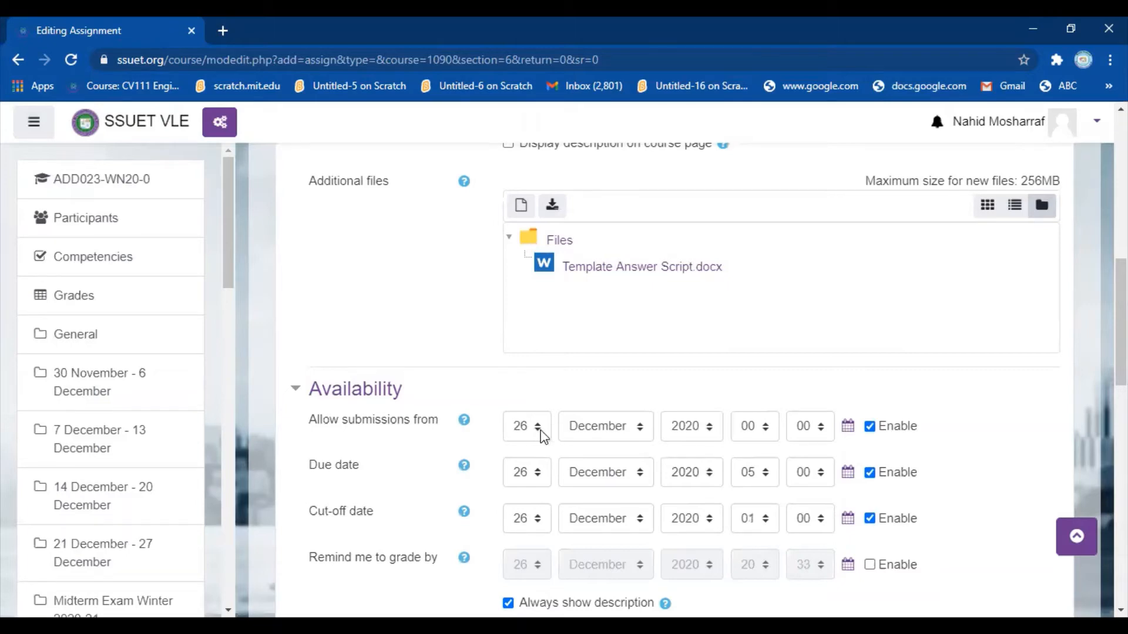
pyautogui.click(540, 432)
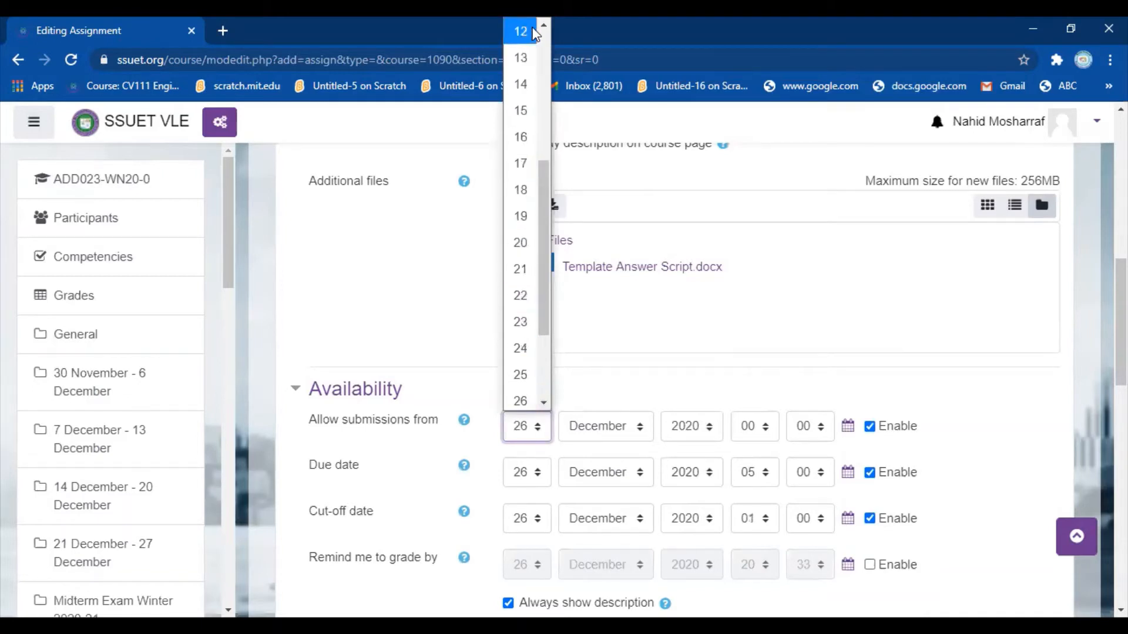
pyautogui.click(520, 31)
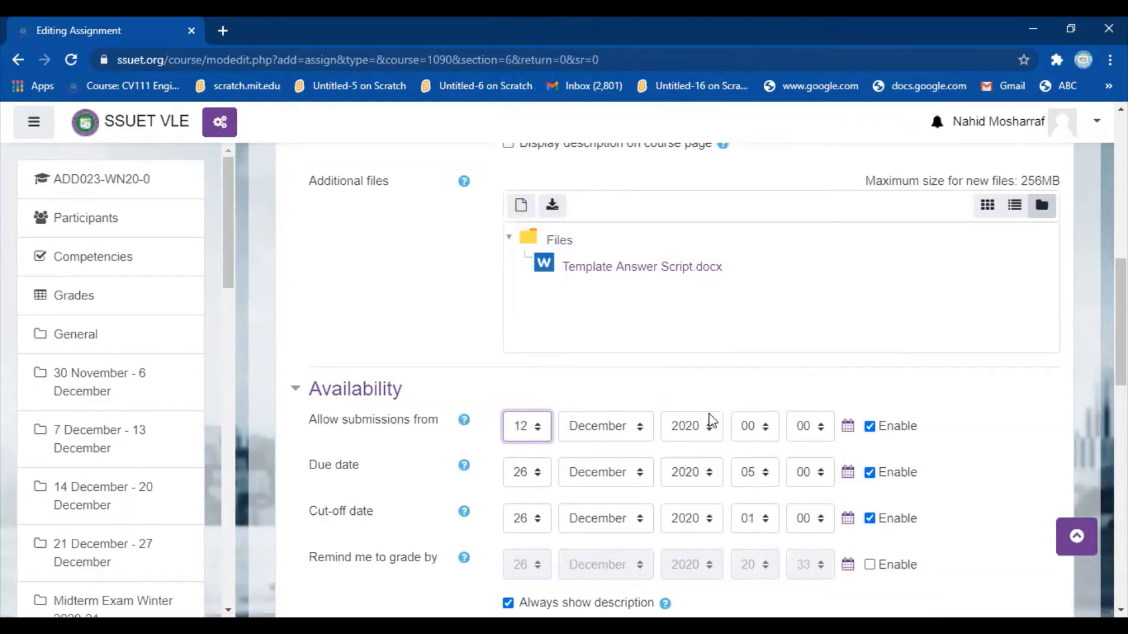
pyautogui.click(643, 429)
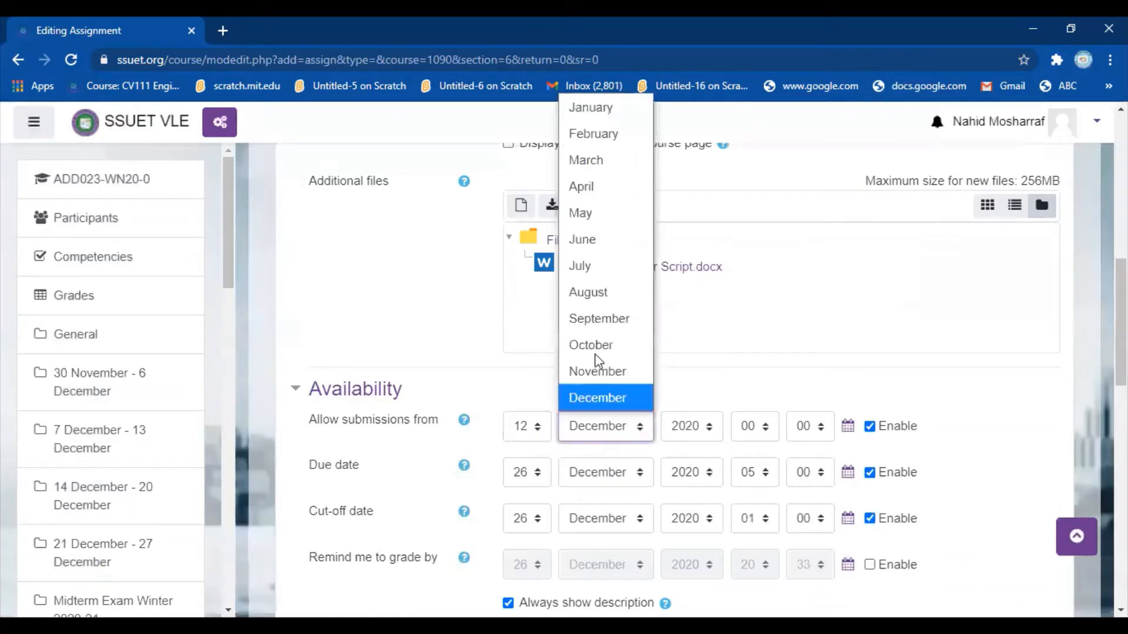
pyautogui.click(593, 108)
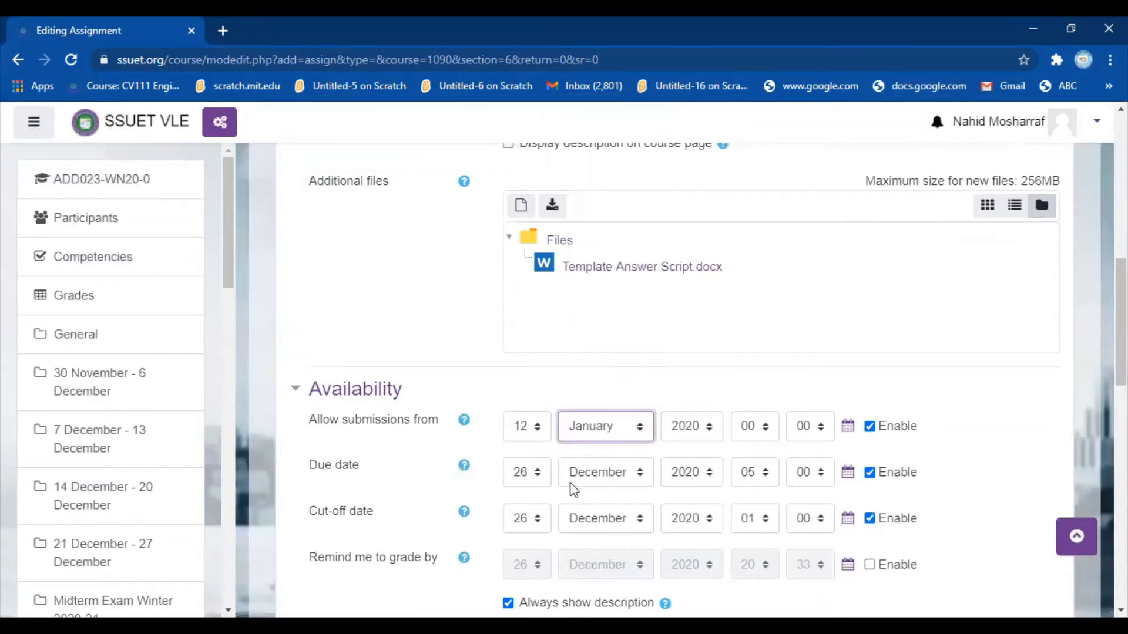
pyautogui.click(767, 435)
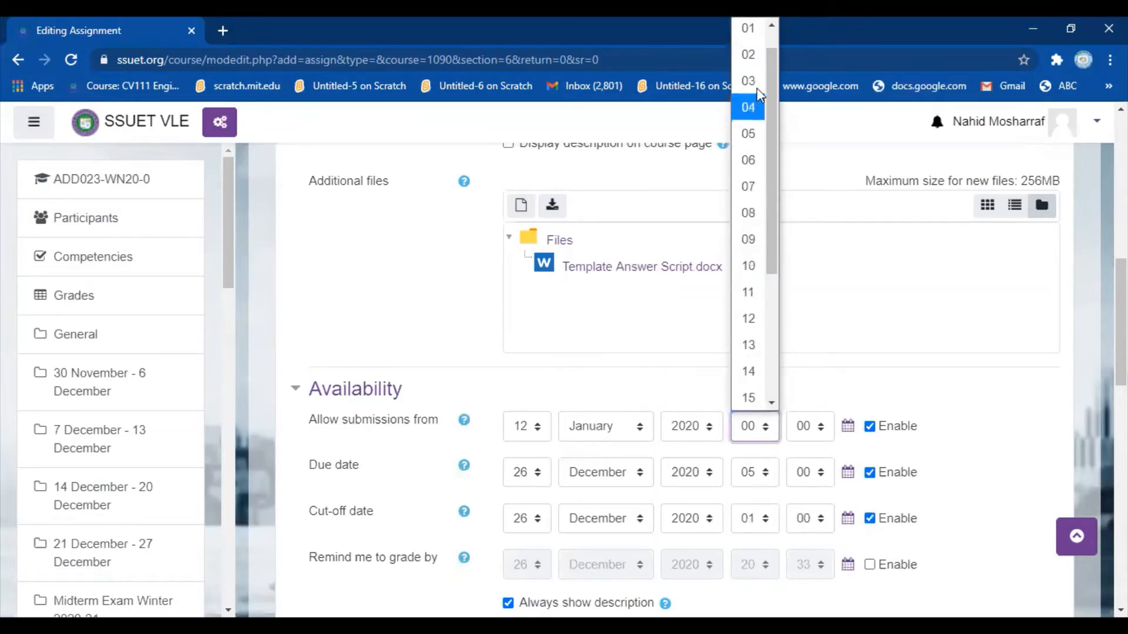
pyautogui.click(750, 214)
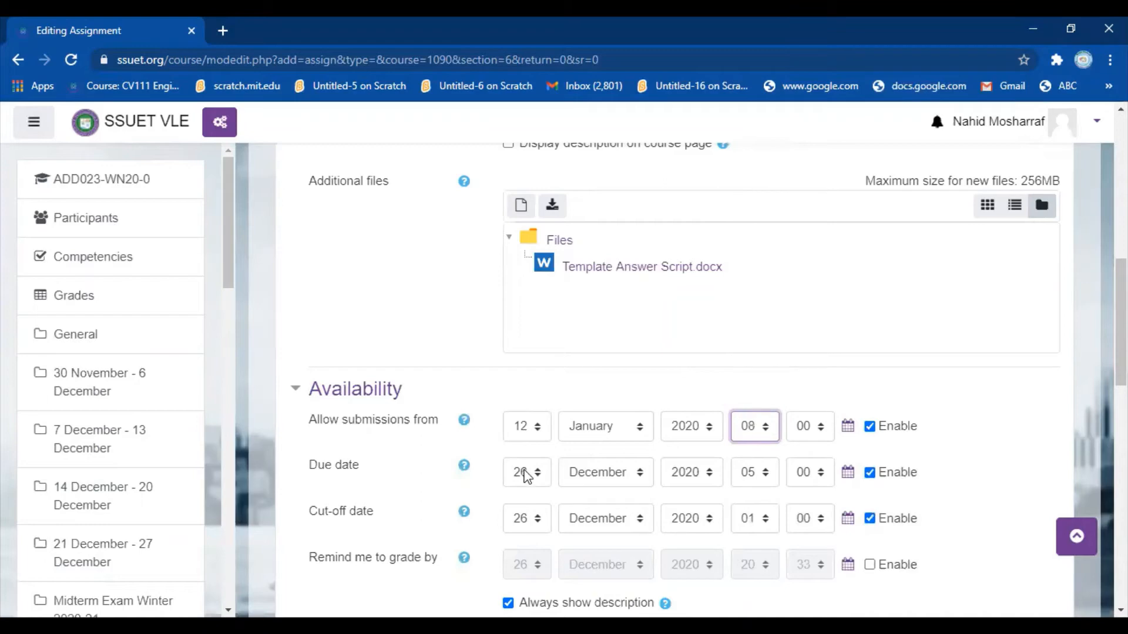
# Set the due date's day to 12 and its hour to 11
pyautogui.click(526, 474)
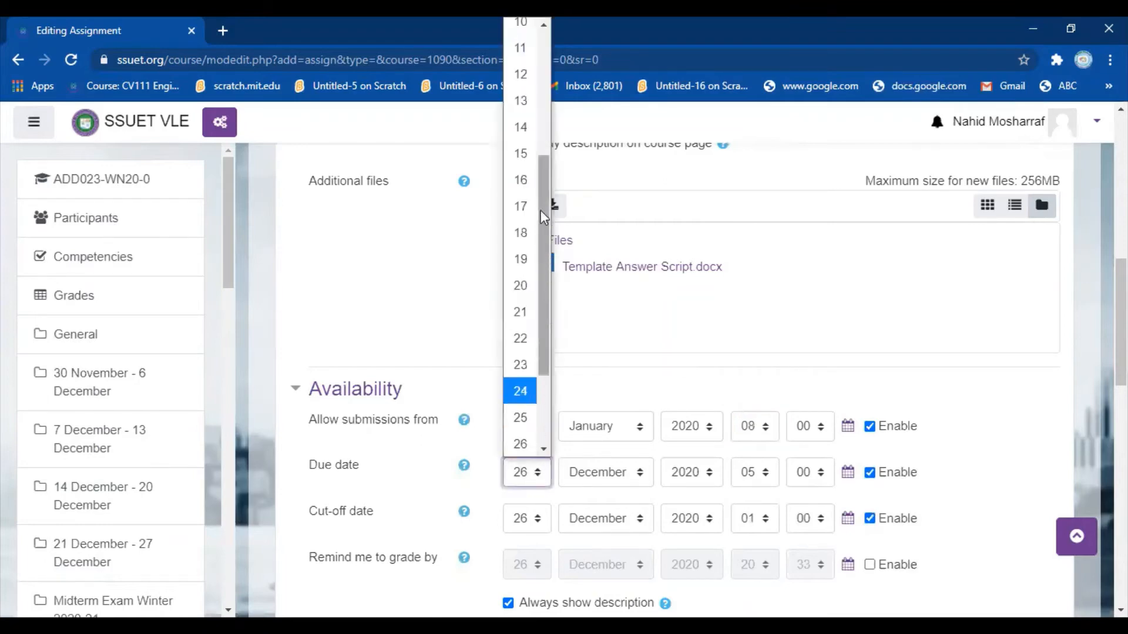
pyautogui.click(521, 75)
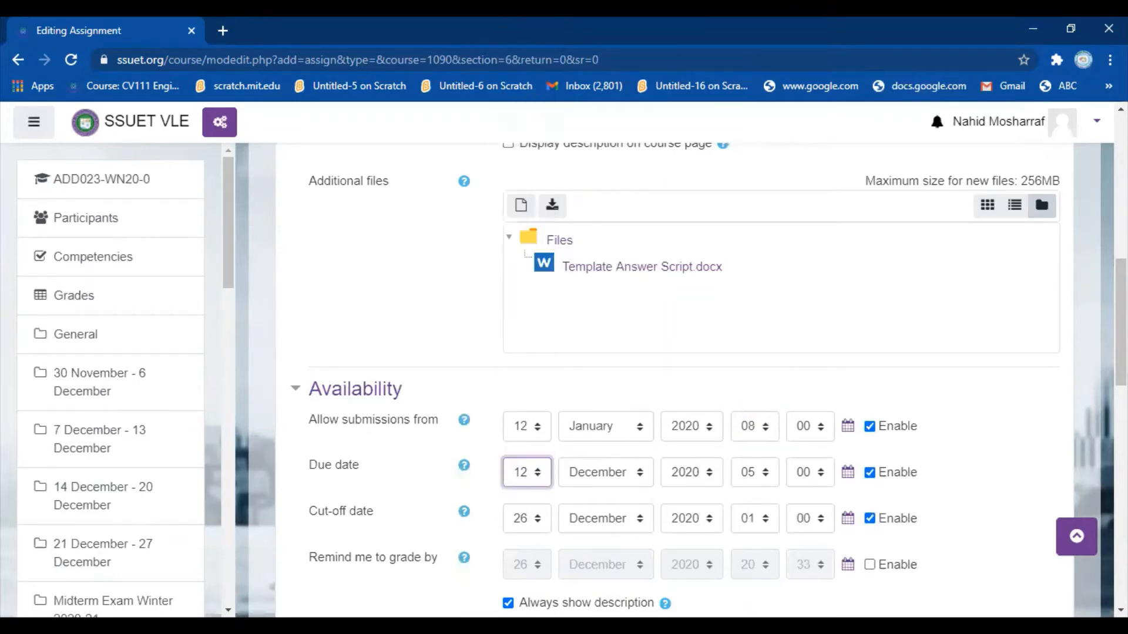
pyautogui.click(771, 477)
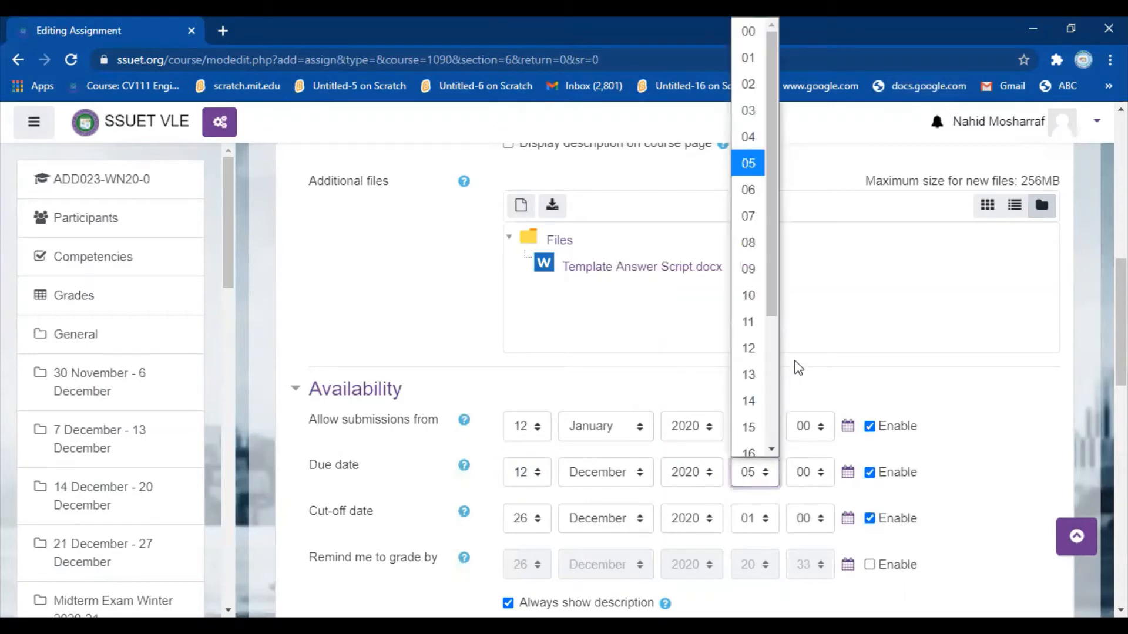
pyautogui.click(747, 323)
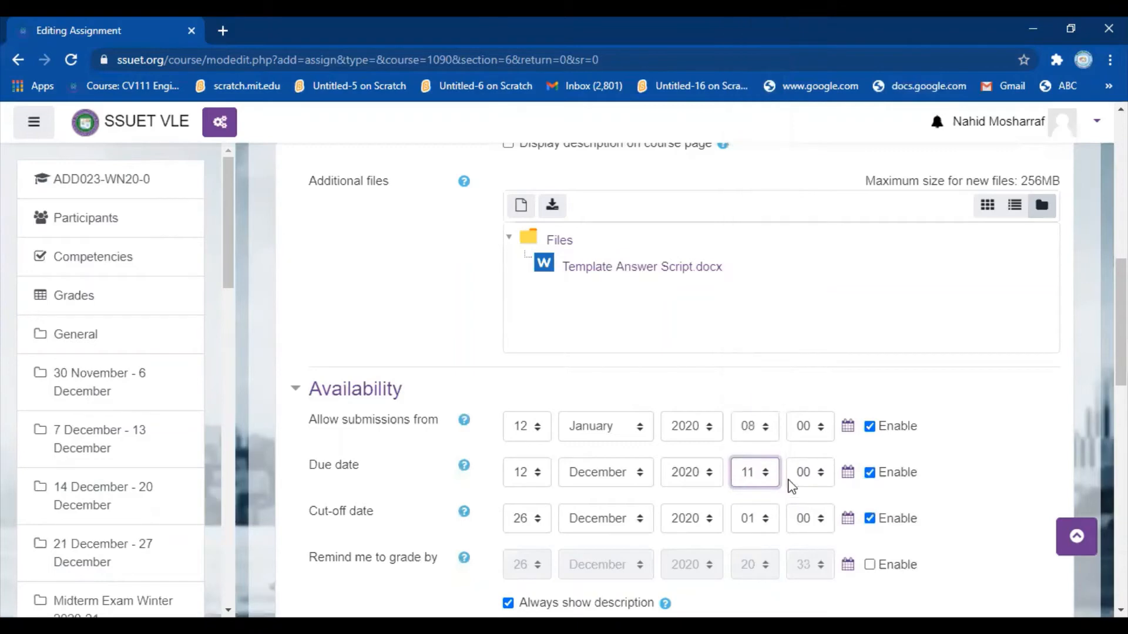
# Change the submission opening hour to 09 and set the due date's month to January
pyautogui.click(768, 431)
pyautogui.click(744, 271)
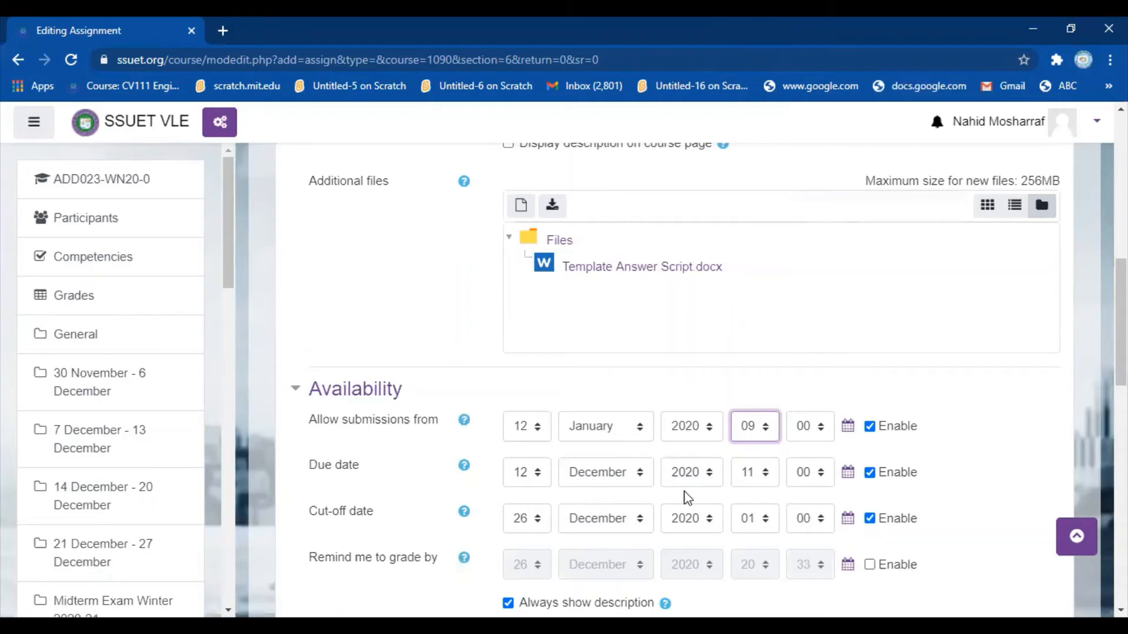
pyautogui.click(641, 482)
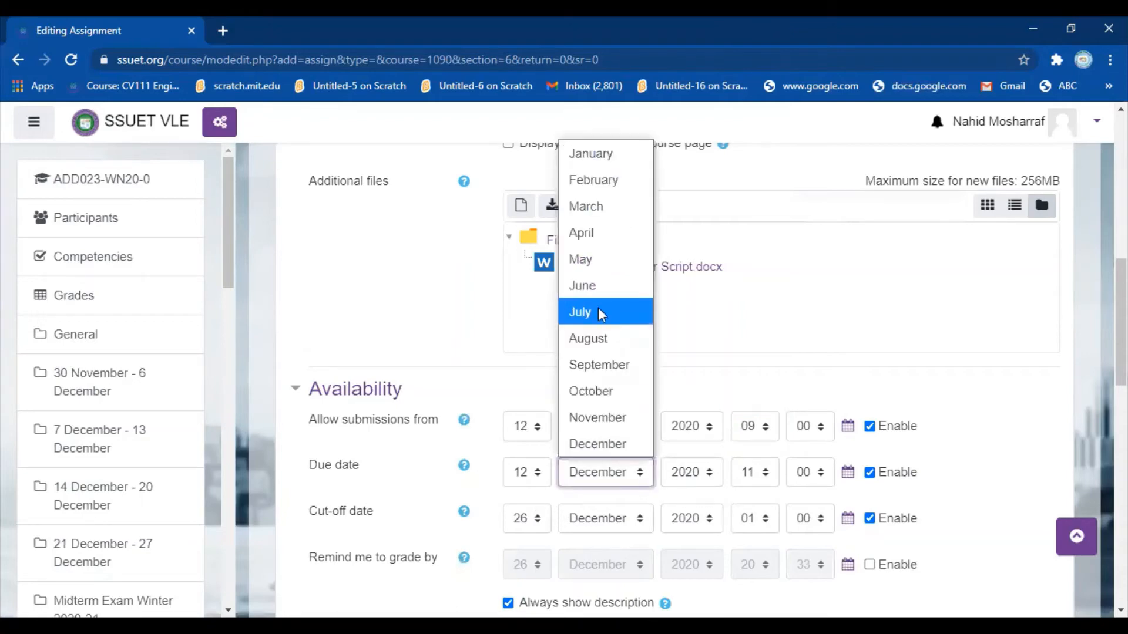
pyautogui.click(623, 158)
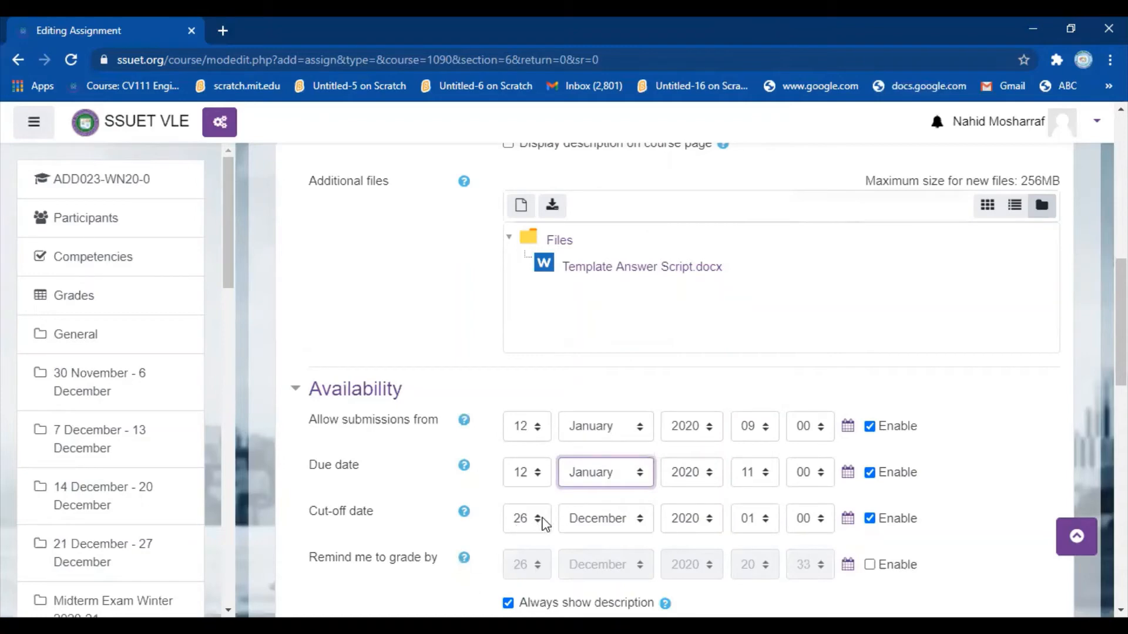
# Set the cut-off date to 12 January, with the hour at 12
pyautogui.click(542, 519)
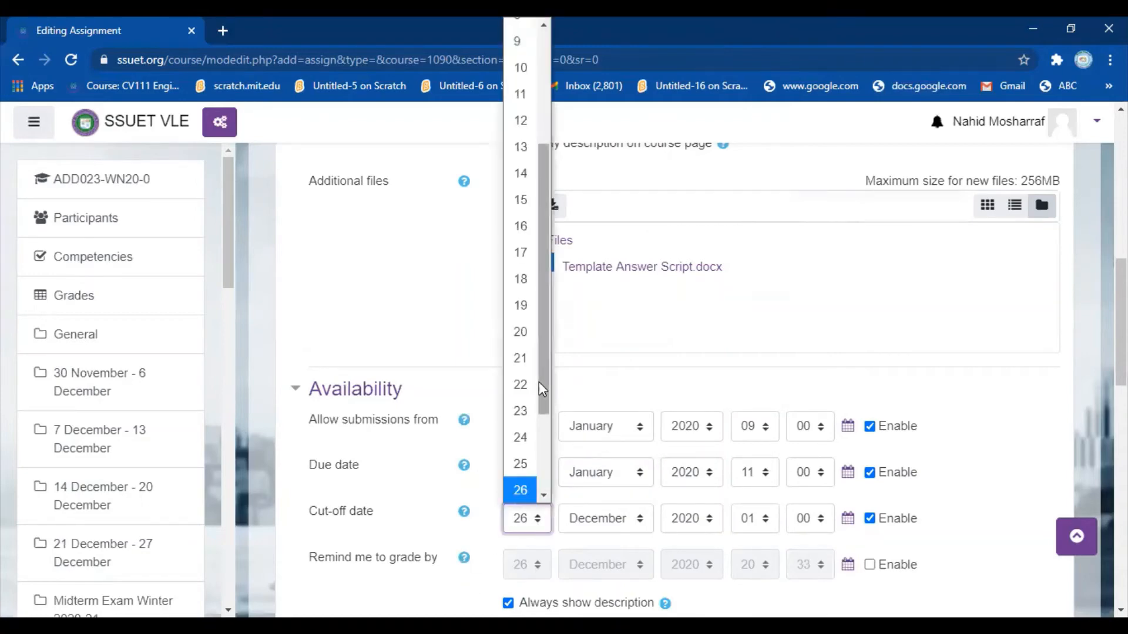
pyautogui.click(536, 119)
pyautogui.click(640, 519)
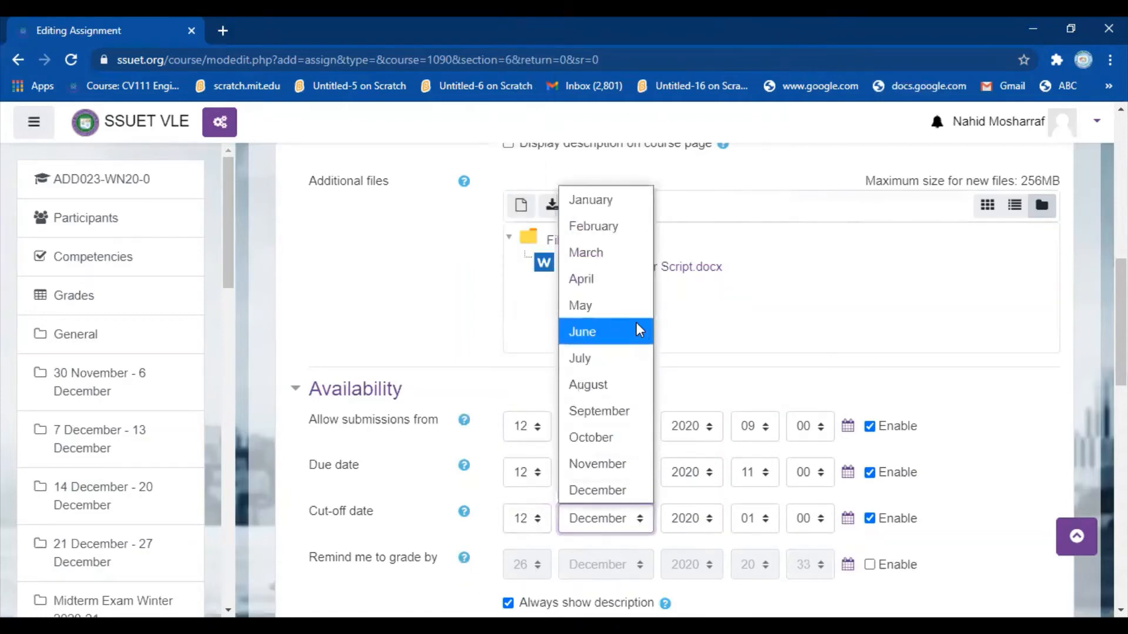
pyautogui.click(616, 200)
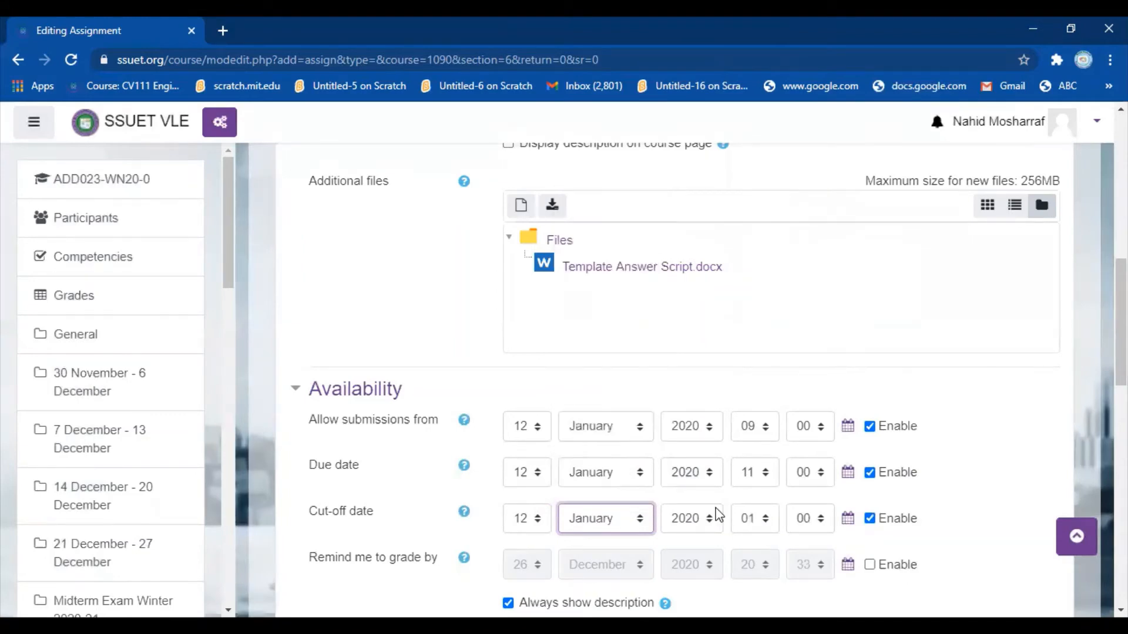
pyautogui.click(763, 519)
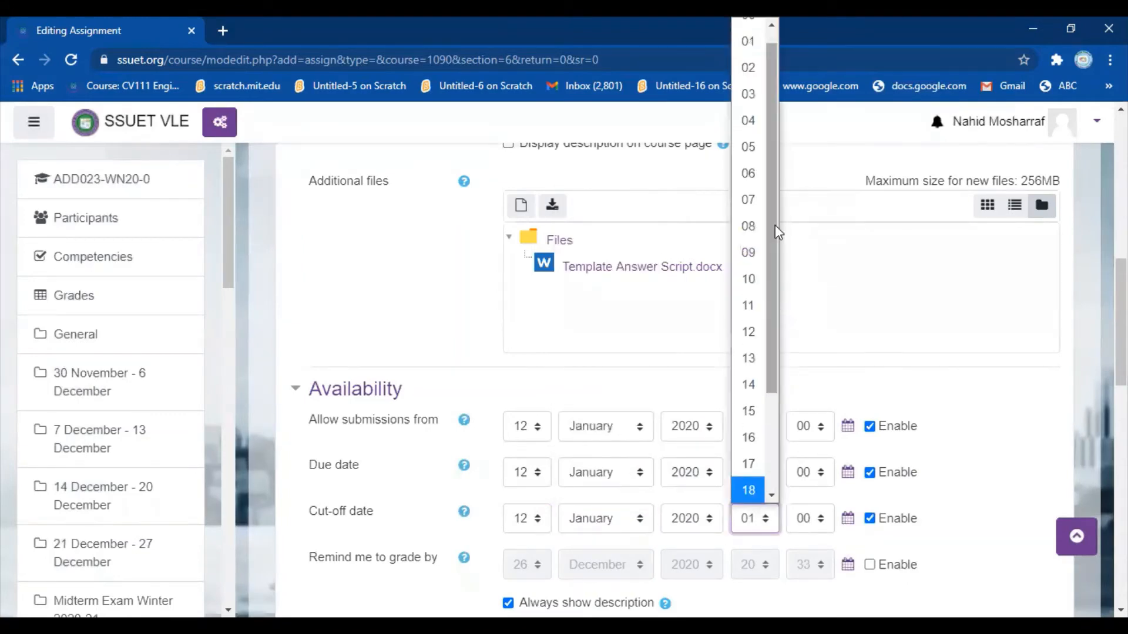
pyautogui.click(749, 333)
# Set the maximum number of uploaded files to 10
pyautogui.scroll(-4, 770, 419)
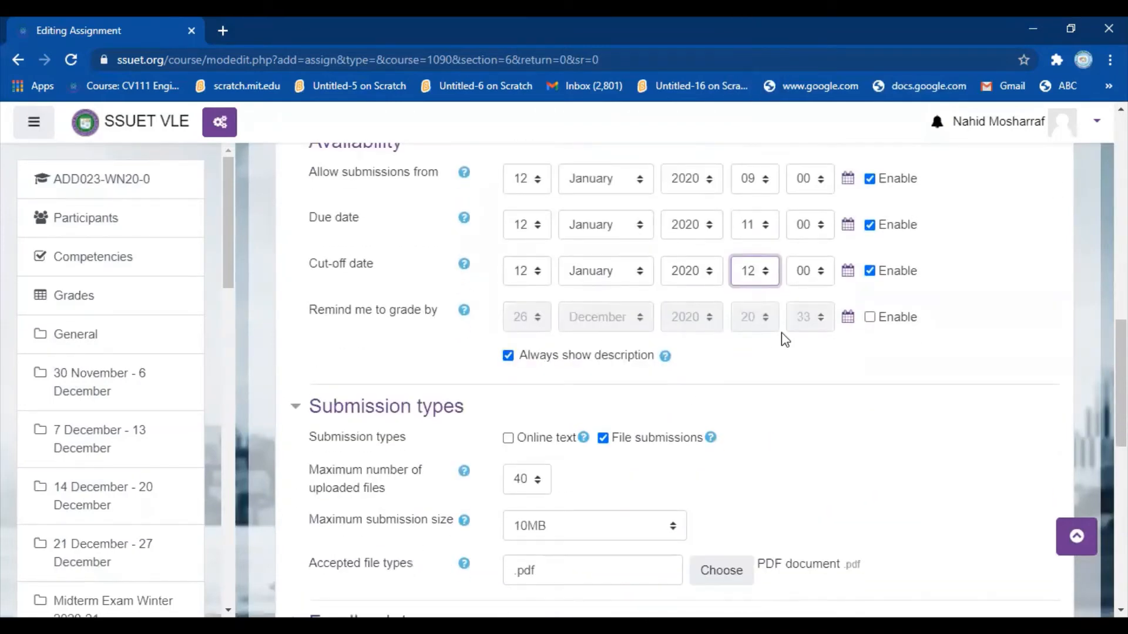
pyautogui.click(534, 478)
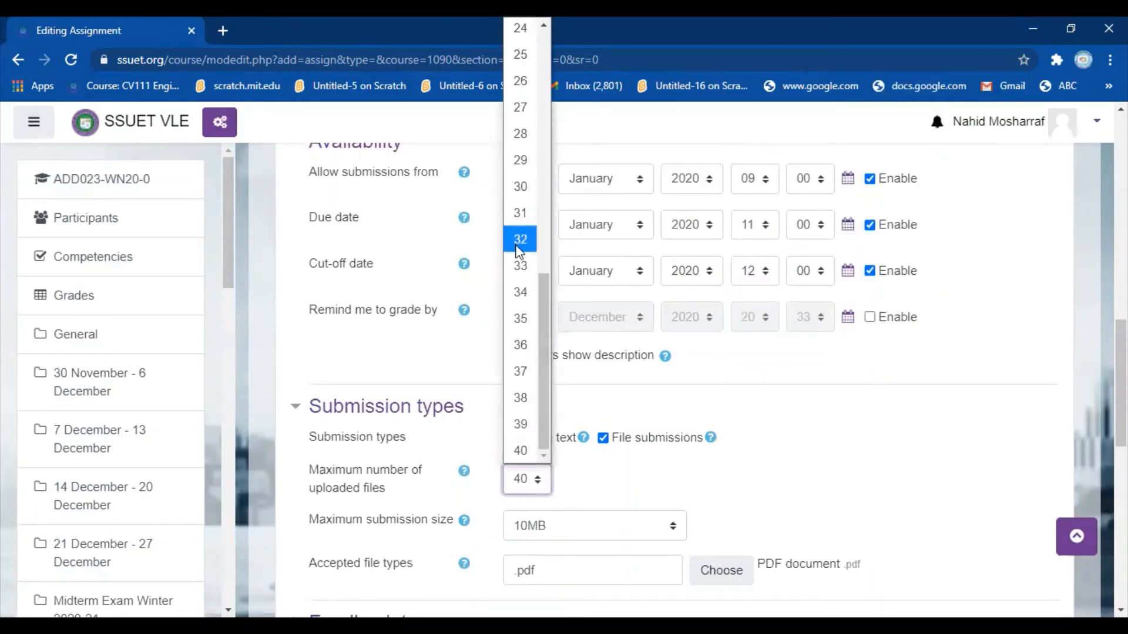
pyautogui.scroll(10, 519, 252)
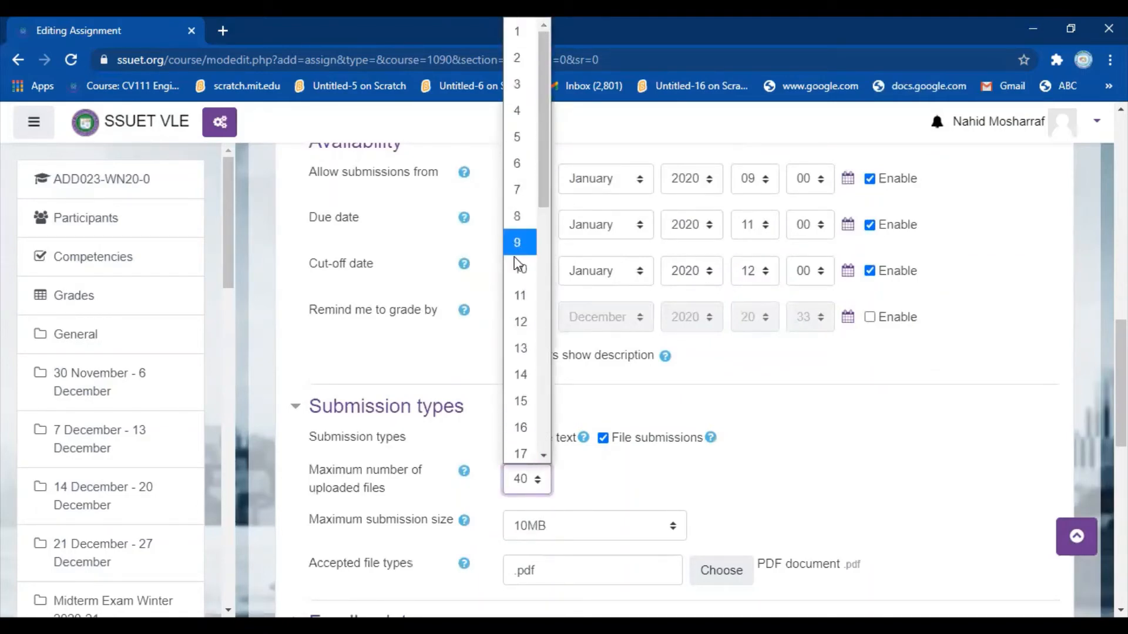
pyautogui.click(518, 268)
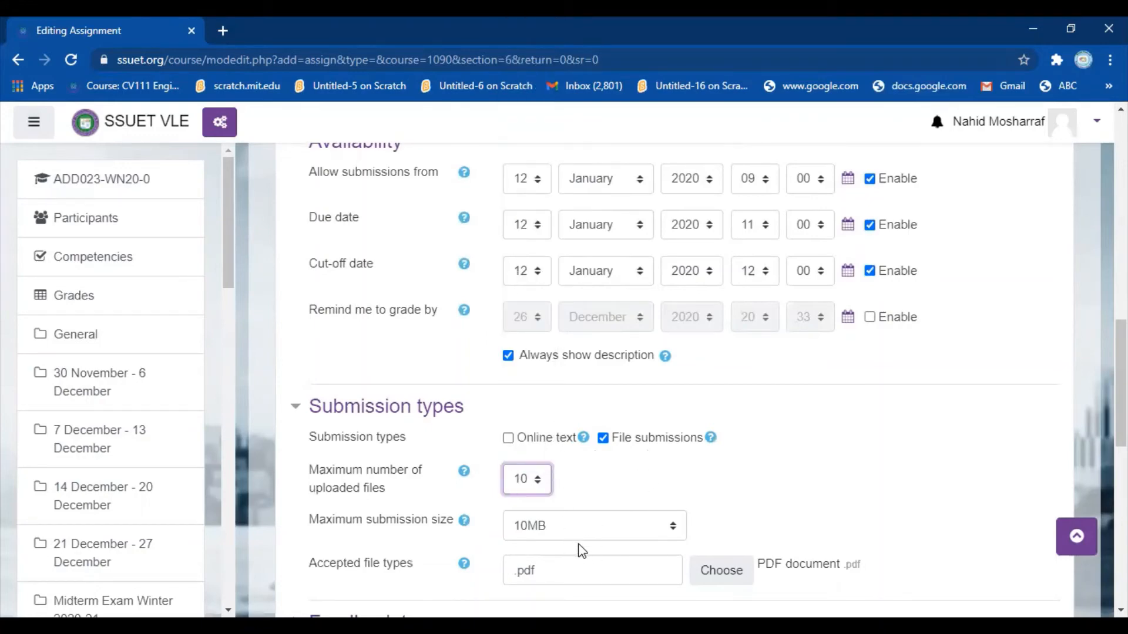
# Expand the assignment's Feedback types settings and review the feedback options
pyautogui.scroll(-3, 581, 551)
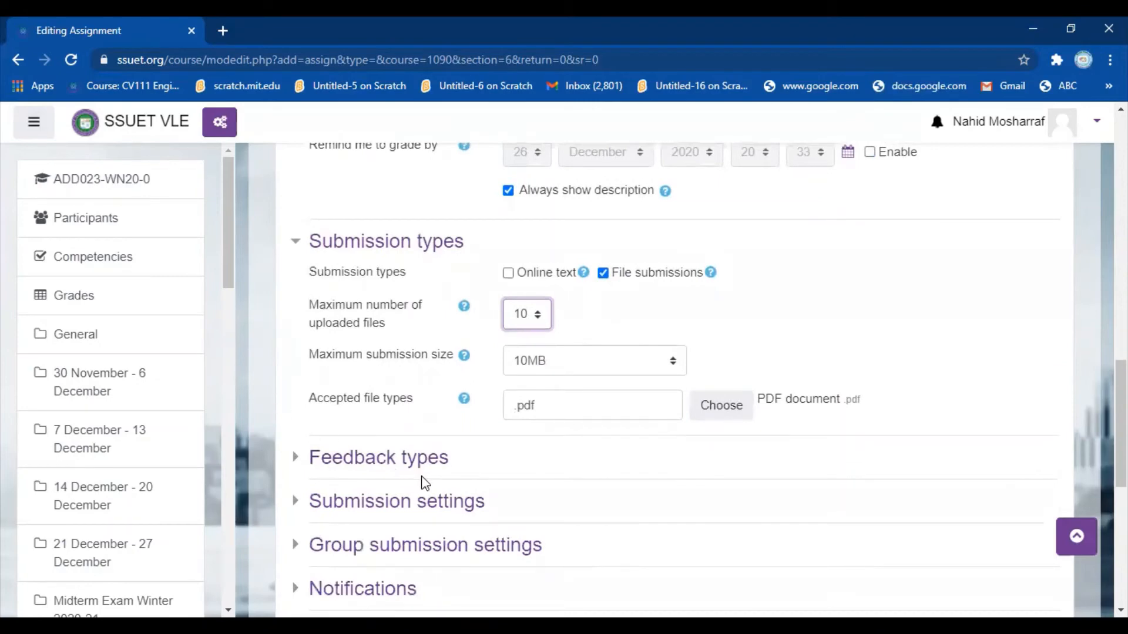
pyautogui.click(423, 460)
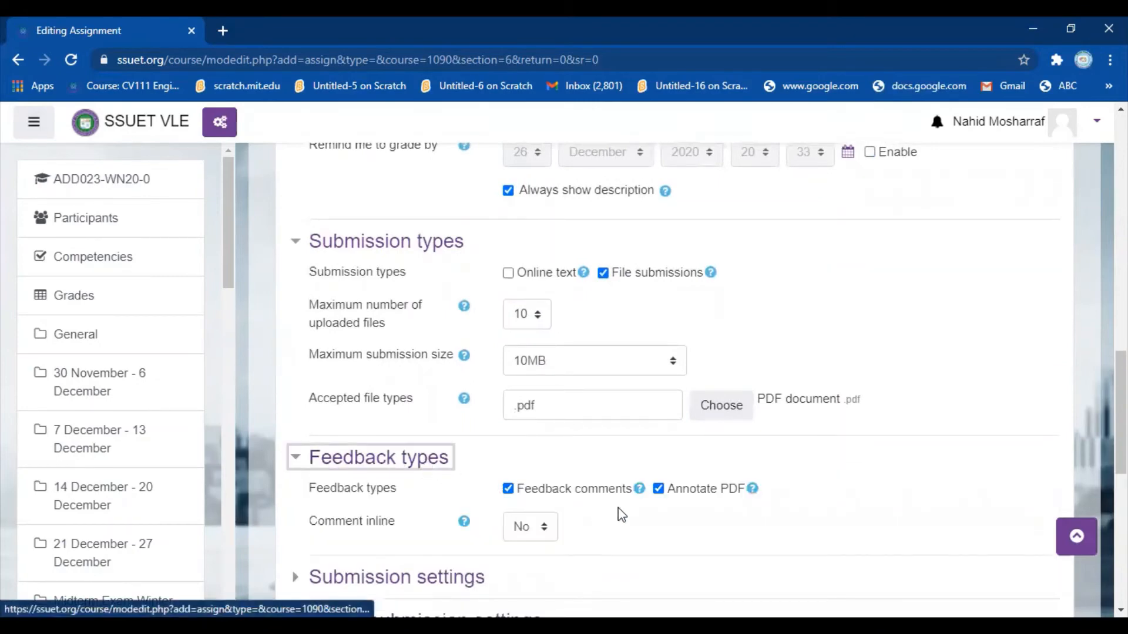
pyautogui.scroll(-3, 618, 508)
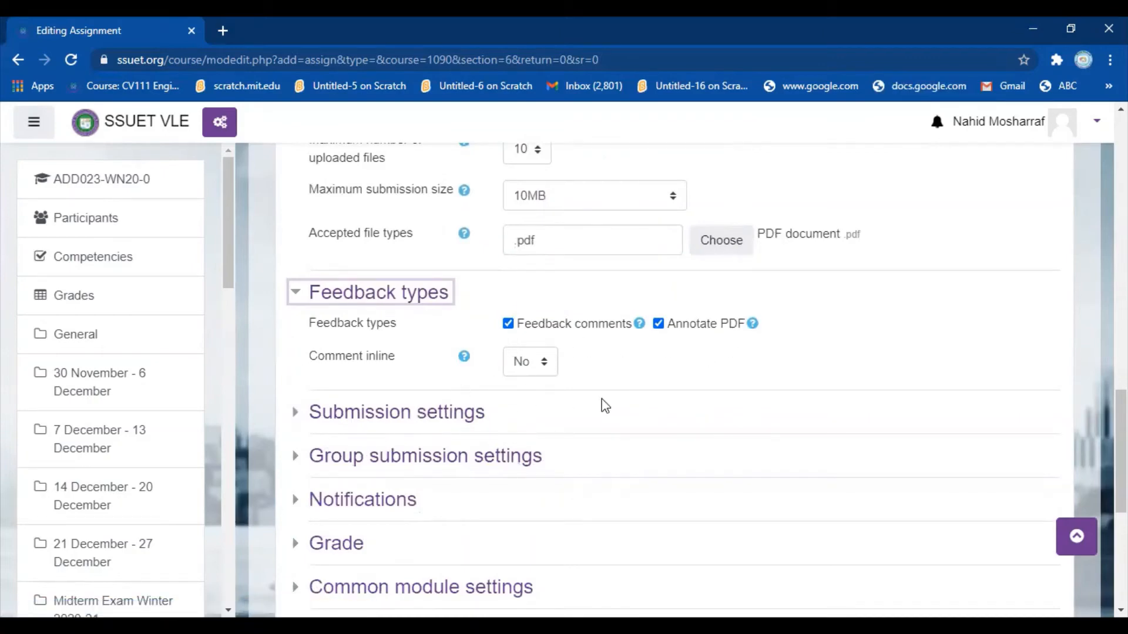
# Expand the assignment's Submission settings and review the submission options
pyautogui.click(456, 424)
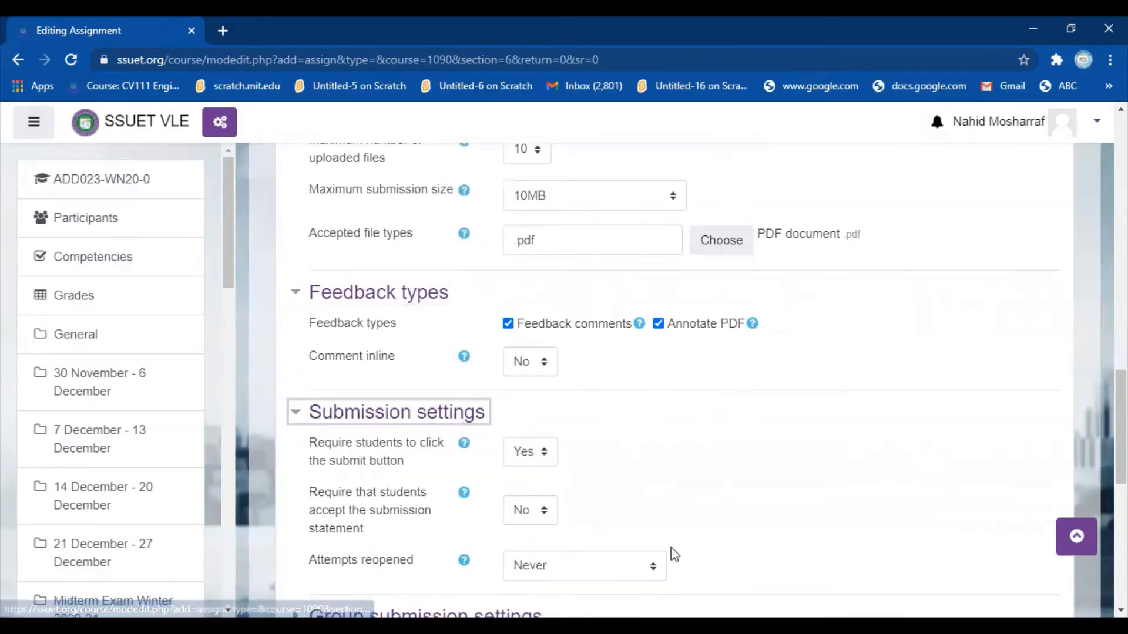
pyautogui.scroll(-2, 674, 544)
pyautogui.scroll(-2, 679, 546)
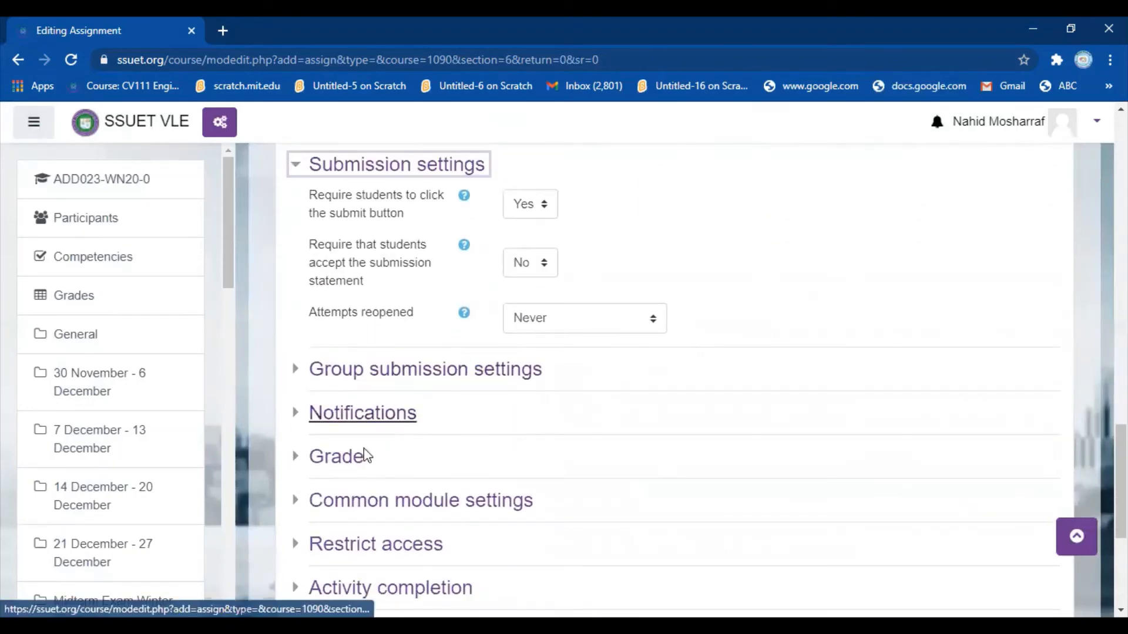
# Expand the assignment's Grade settings and set the maximum grade to 20
pyautogui.click(342, 464)
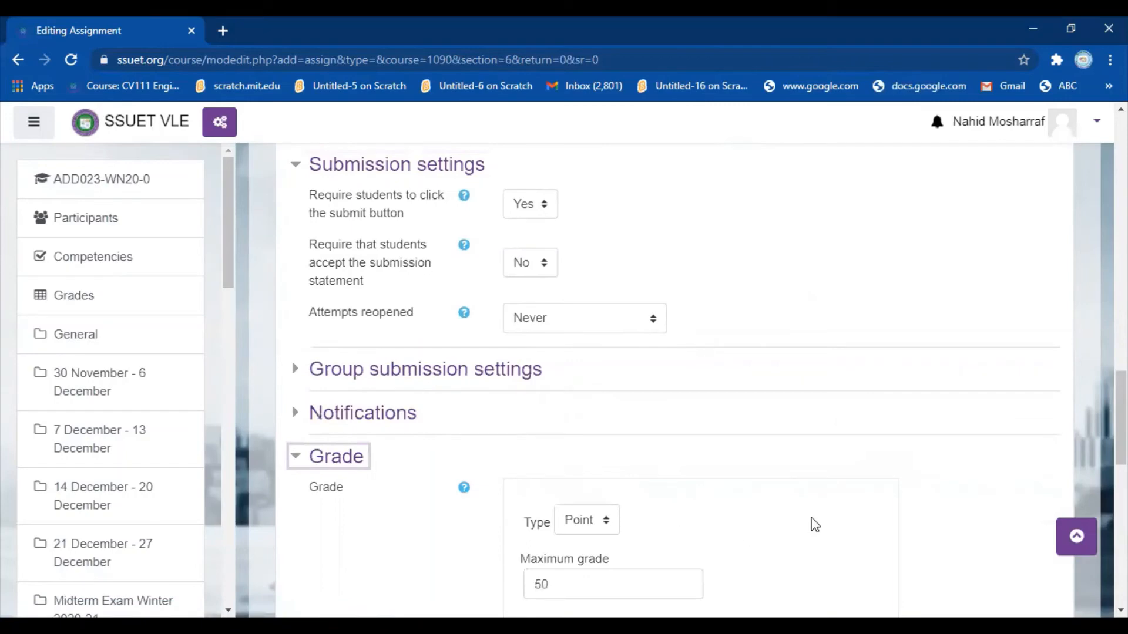
pyautogui.scroll(-3, 814, 525)
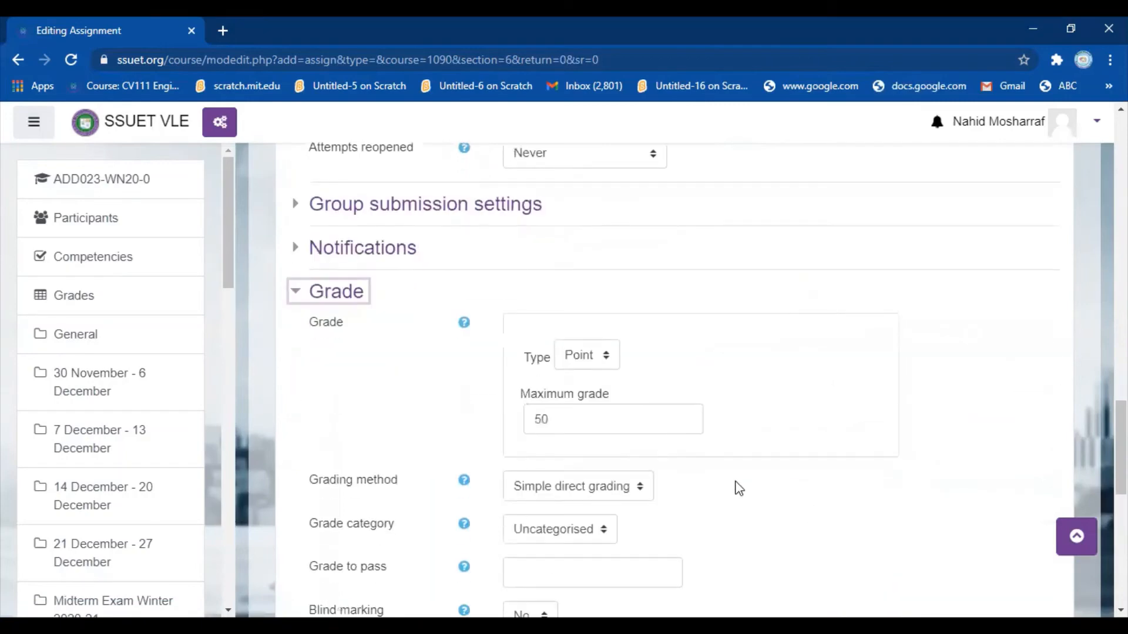
pyautogui.click(561, 422)
pyautogui.write('20')
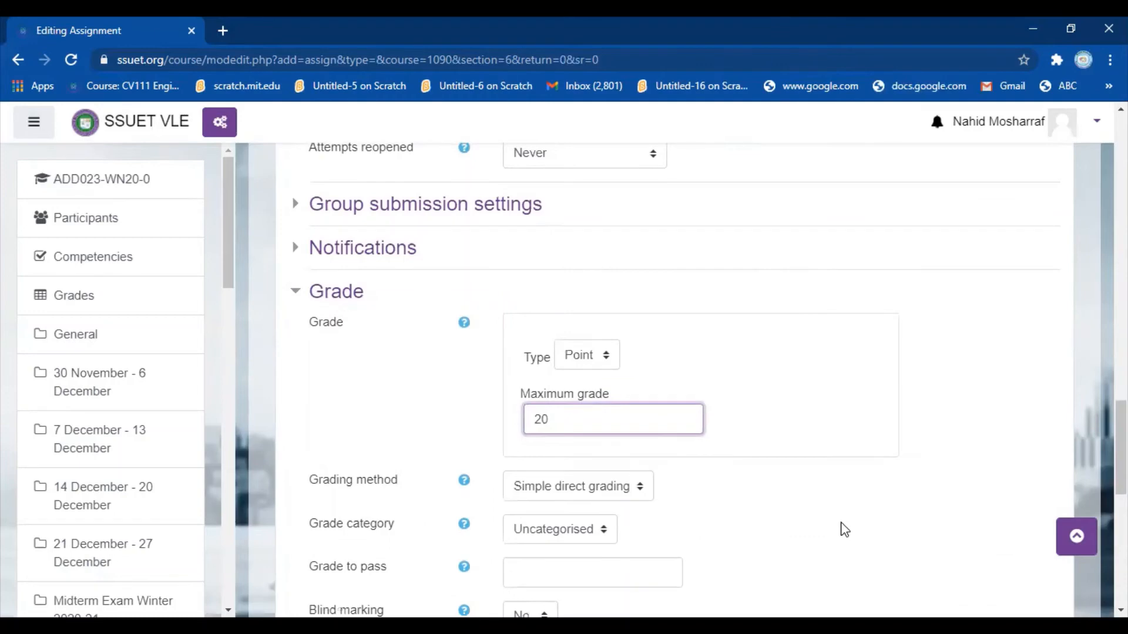
# Add a Date restriction under the assignment's Restrict access settings
pyautogui.scroll(-7, 844, 530)
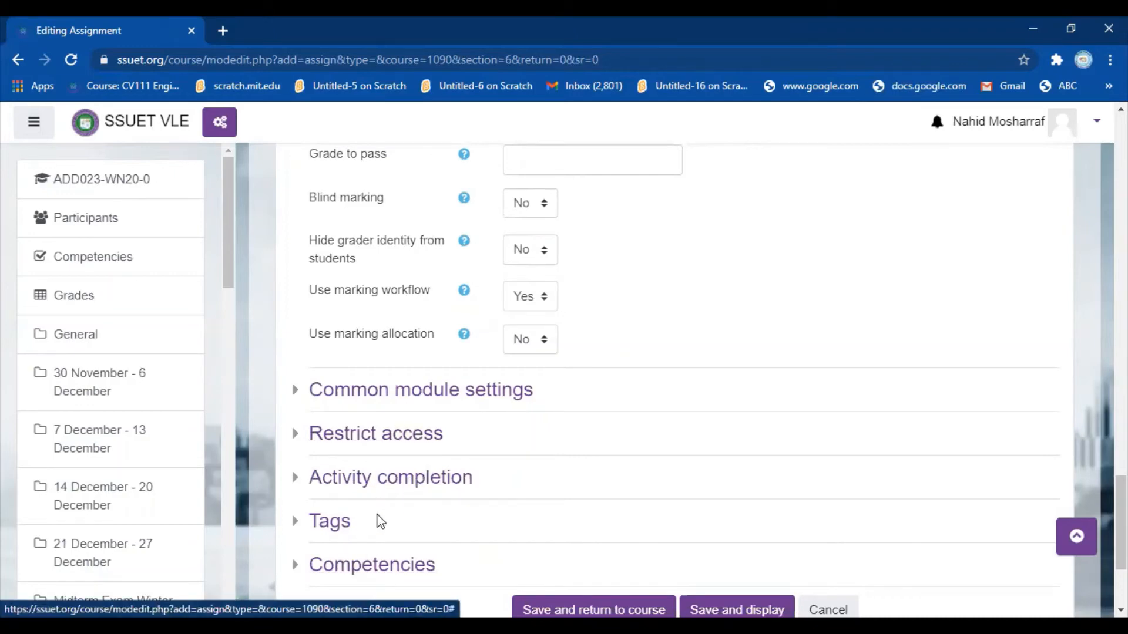
pyautogui.click(421, 438)
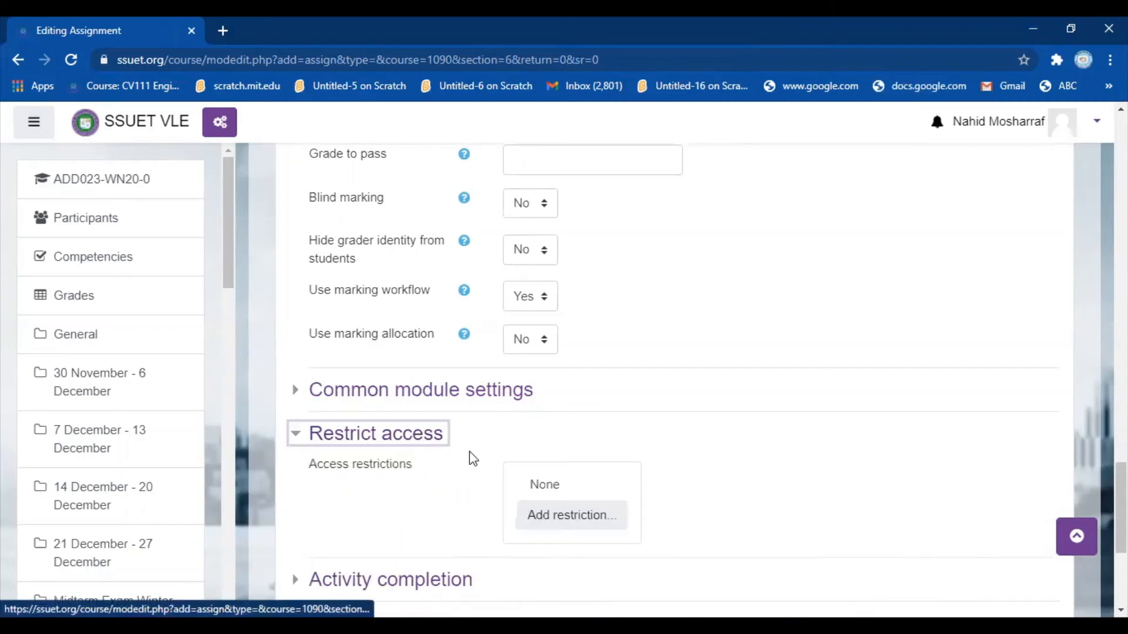
pyautogui.click(587, 525)
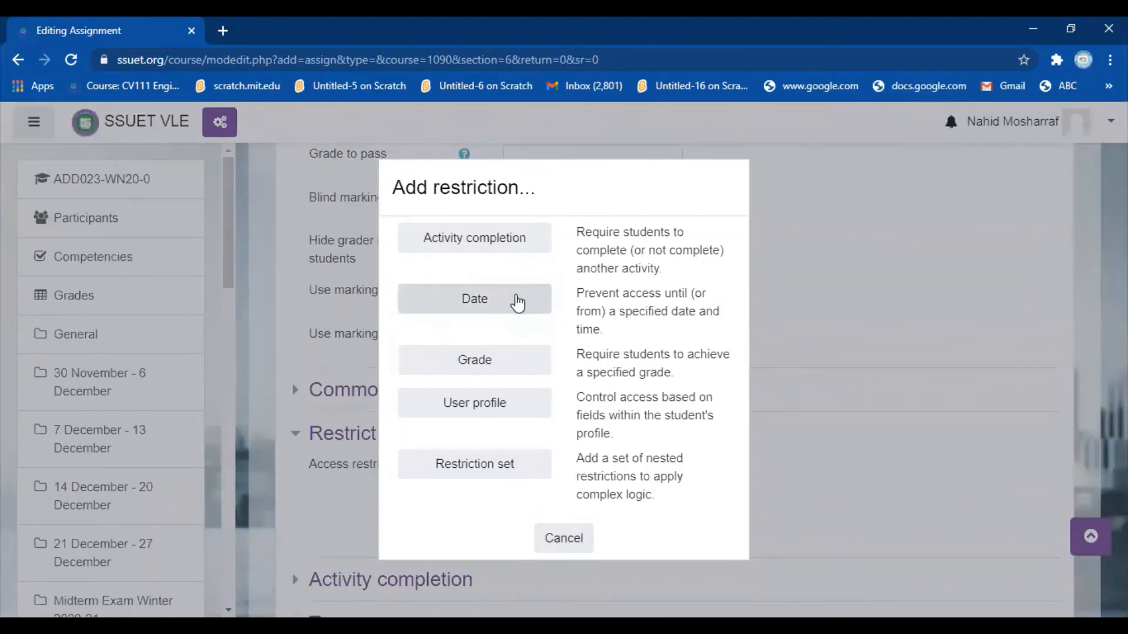
pyautogui.click(517, 302)
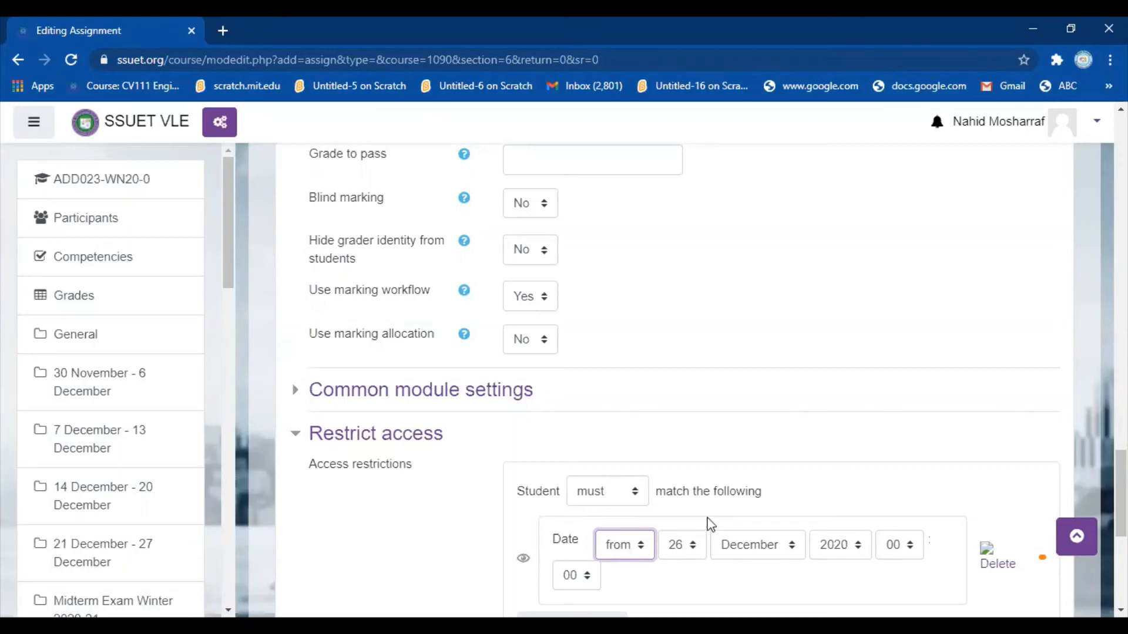
# Set the access restriction's start date to 12 January, with the hour at 08
pyautogui.click(693, 546)
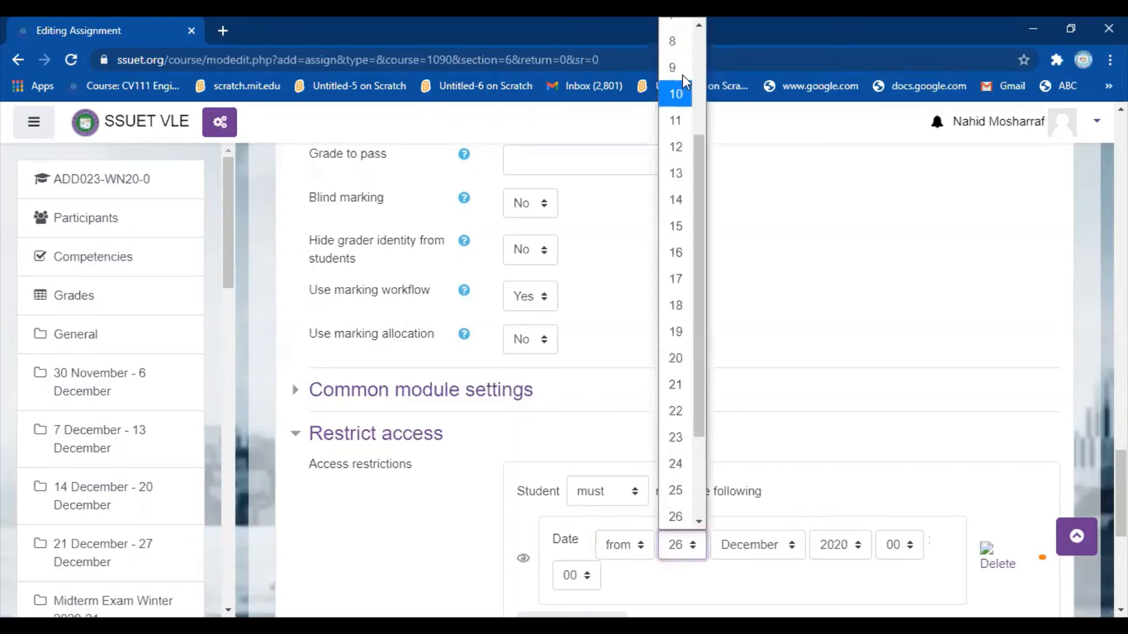
pyautogui.click(684, 141)
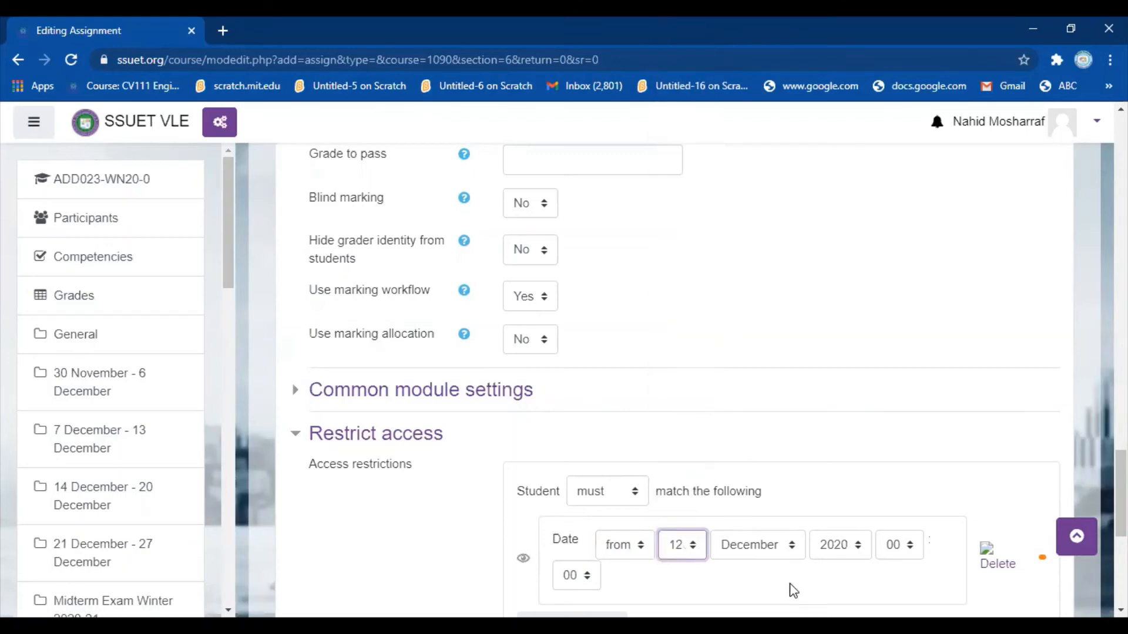
pyautogui.click(790, 546)
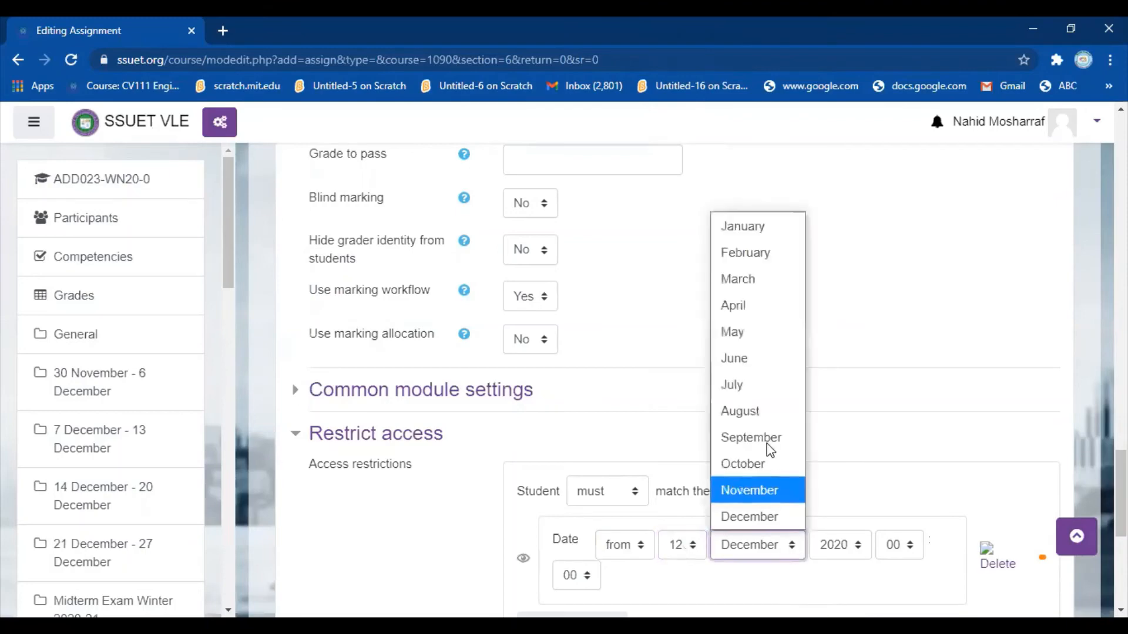
pyautogui.click(764, 227)
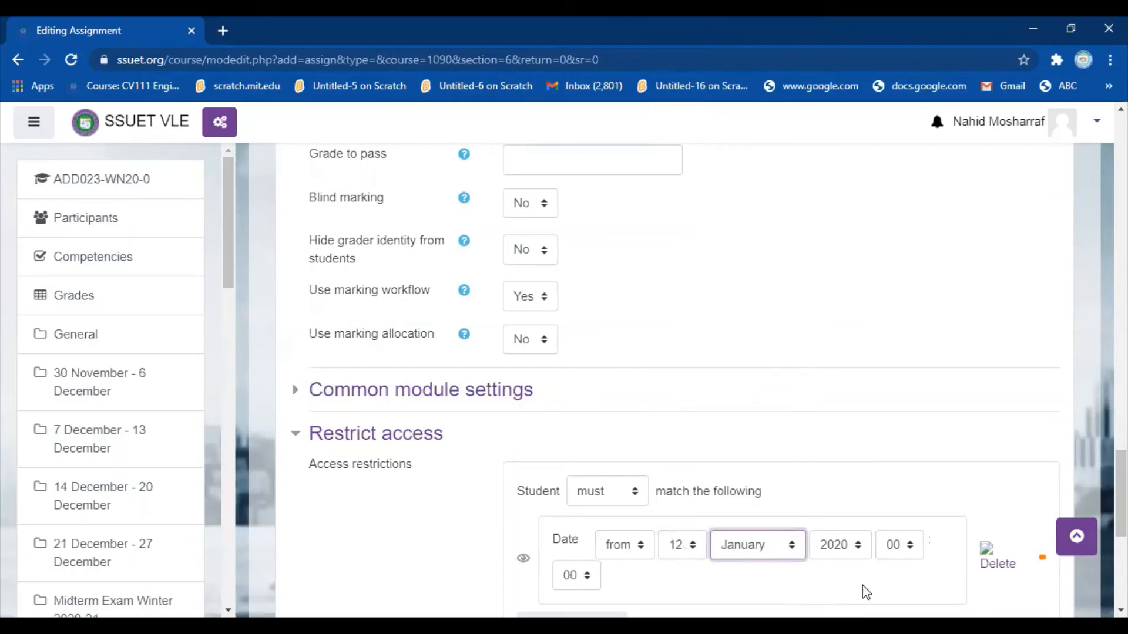
pyautogui.click(914, 549)
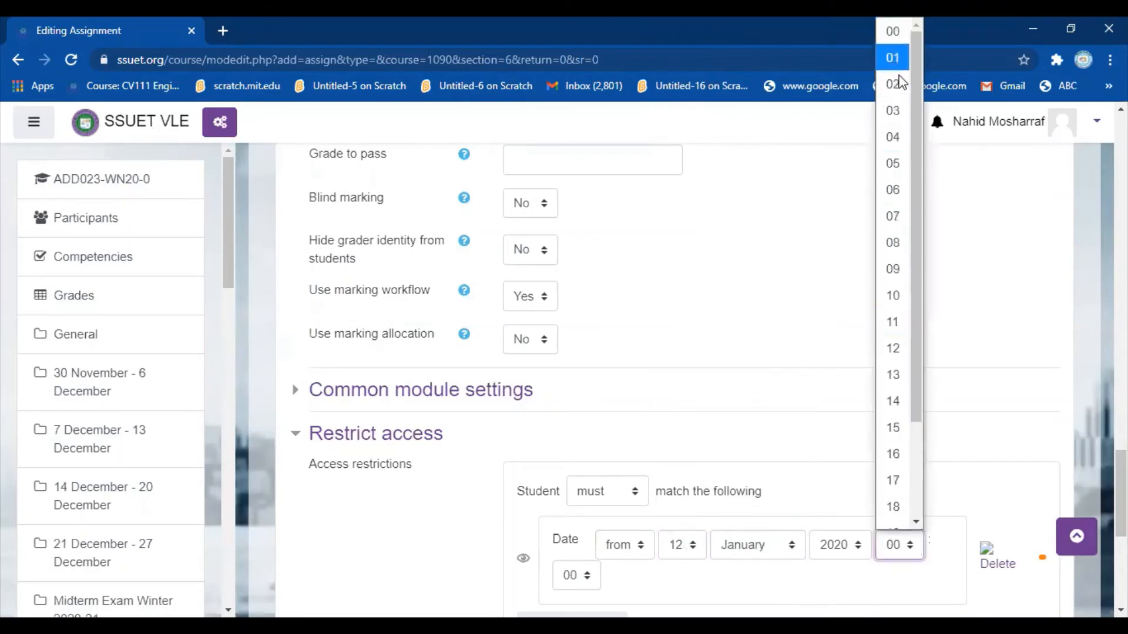
pyautogui.click(891, 246)
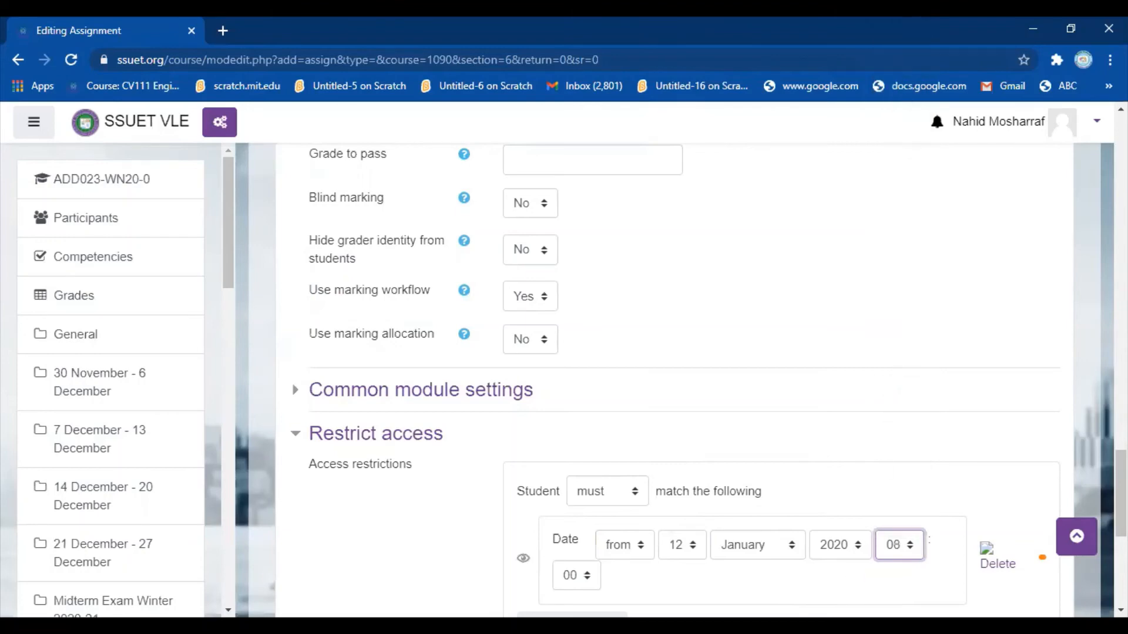
# Save the assignment and return to the course page
pyautogui.scroll(-3, 821, 423)
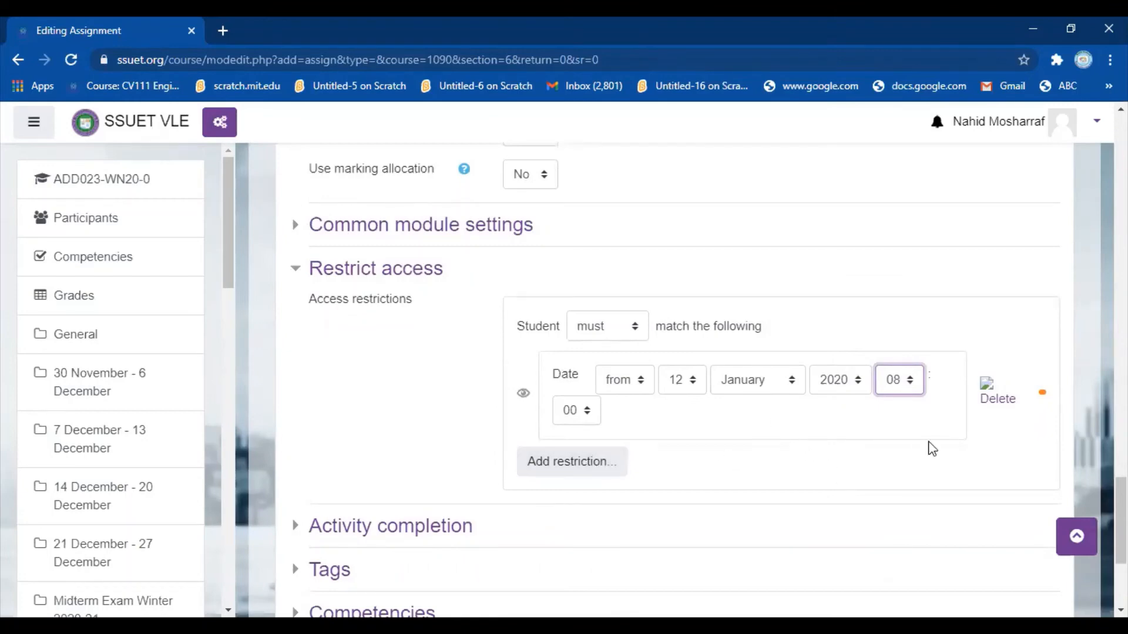
pyautogui.scroll(-4, 932, 450)
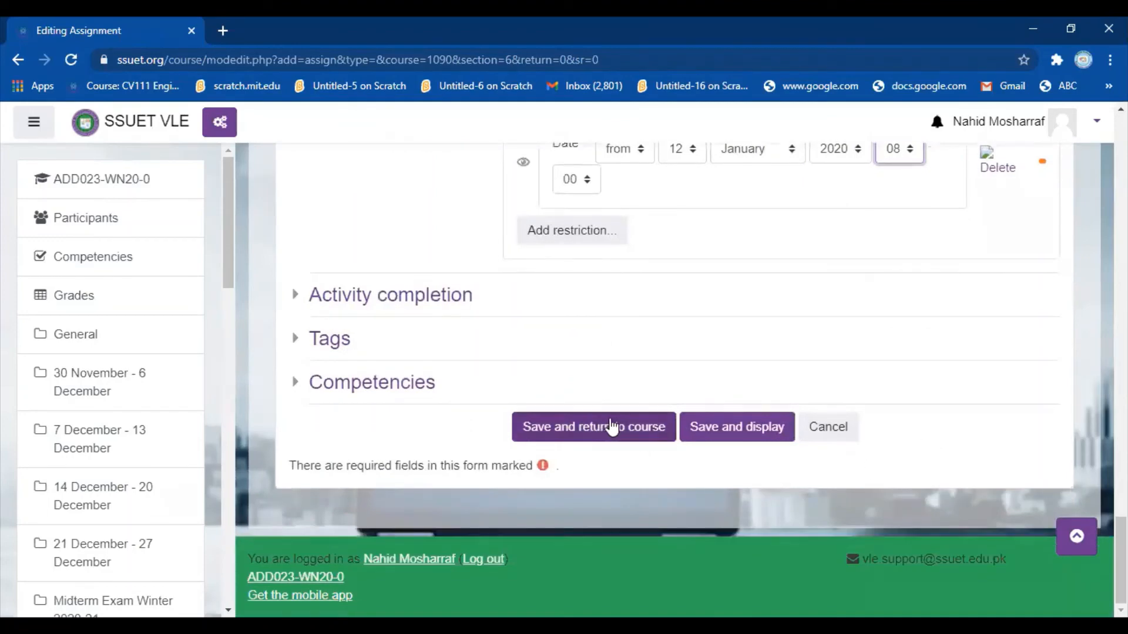
pyautogui.click(649, 437)
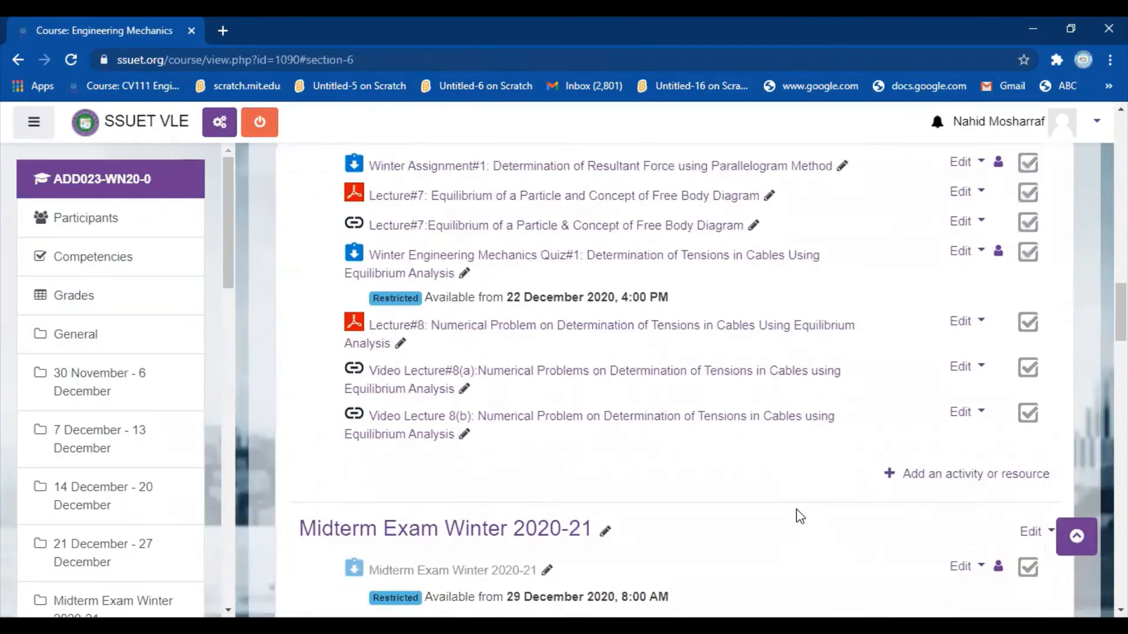
# Examine the Midterm Exam Winter 2020-21 assignment in the 4 January - 10 January section and its available editing actions
pyautogui.scroll(-2, 797, 511)
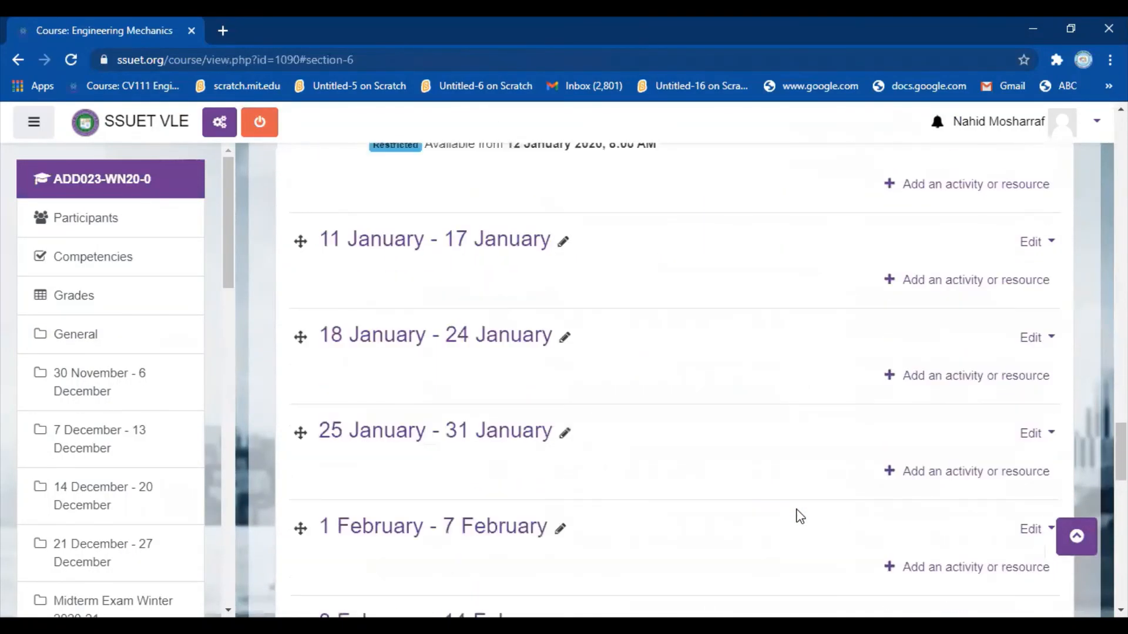
pyautogui.scroll(2, 796, 511)
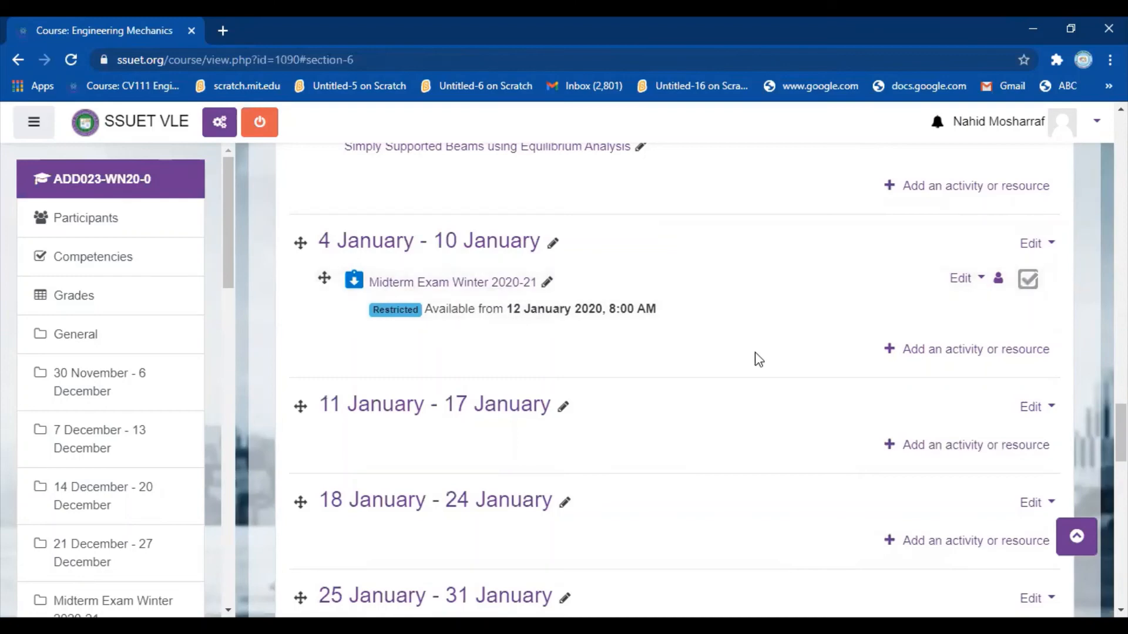
pyautogui.scroll(3, 745, 455)
pyautogui.scroll(-1, 745, 456)
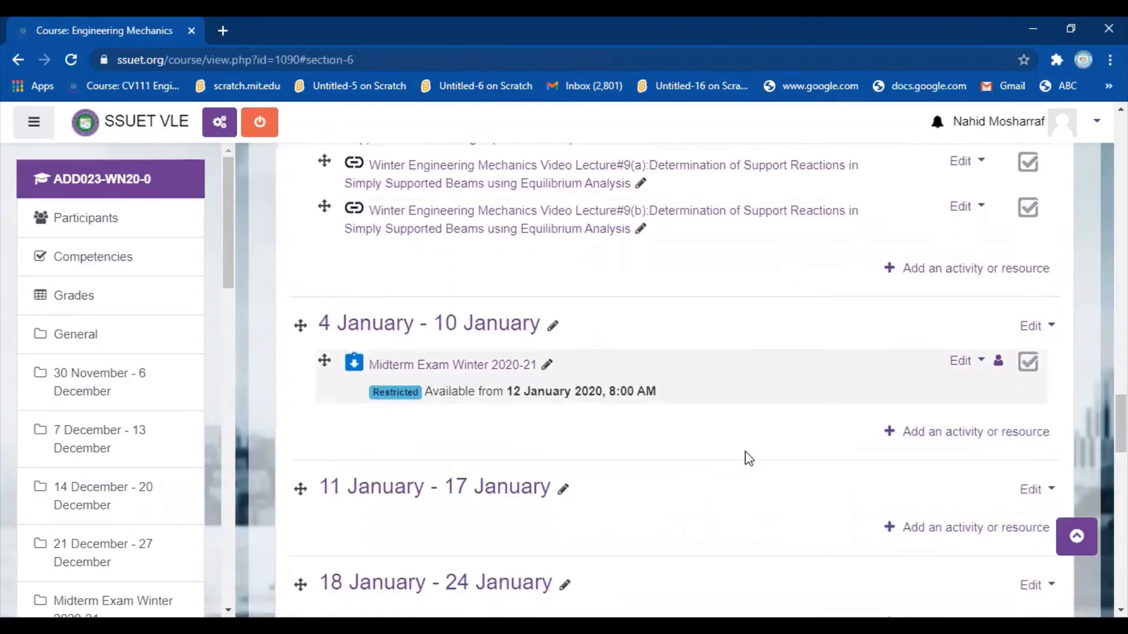
pyautogui.scroll(4, 746, 458)
pyautogui.scroll(-4, 746, 458)
pyautogui.click(970, 365)
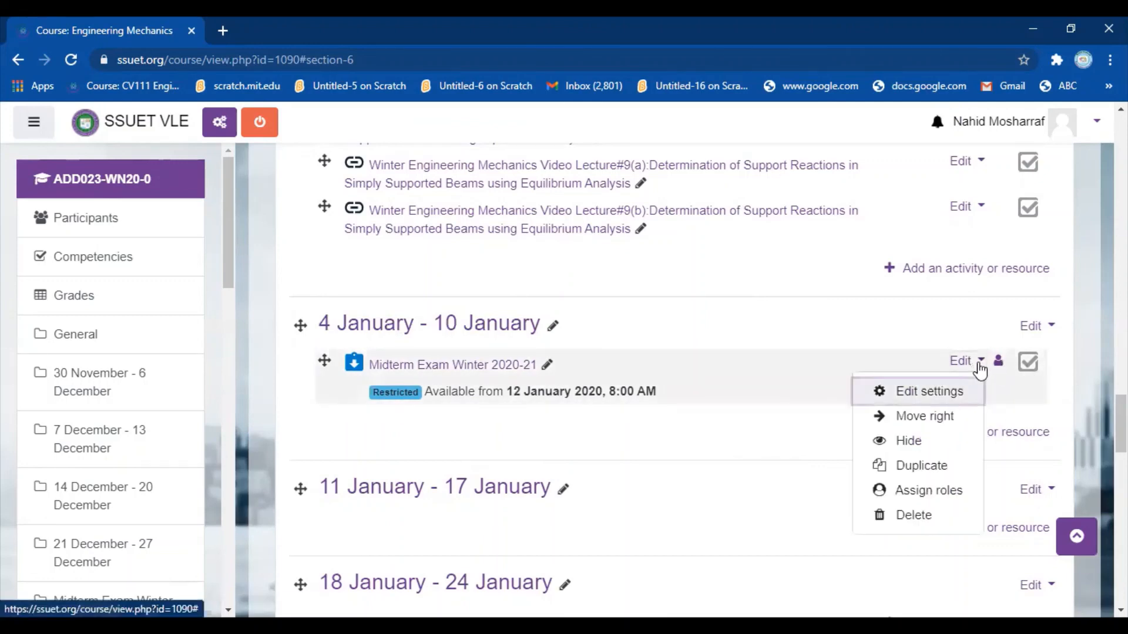
pyautogui.press('Escape')
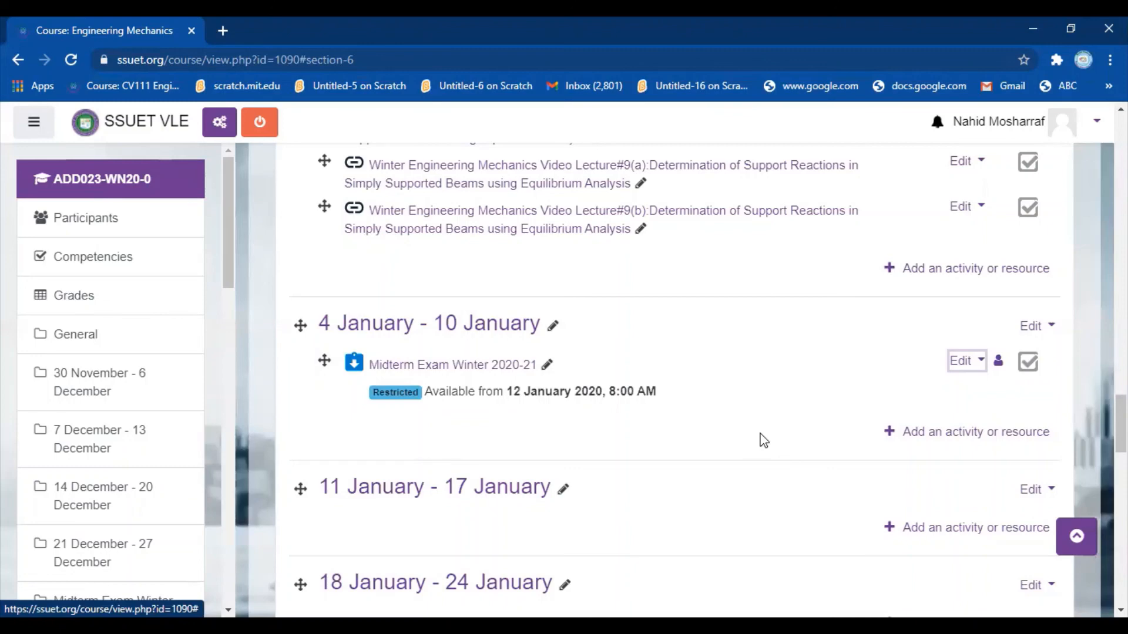
pyautogui.scroll(-5, 721, 423)
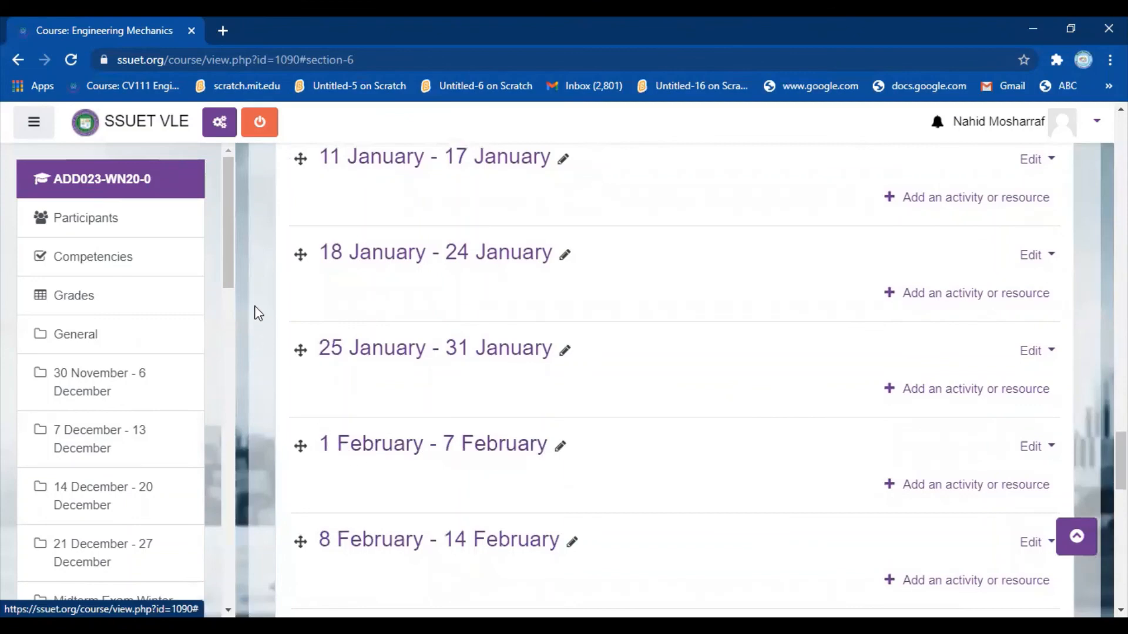
pyautogui.moveTo(224, 262); pyautogui.dragTo(203, 415)
pyautogui.scroll(-10, 176, 567)
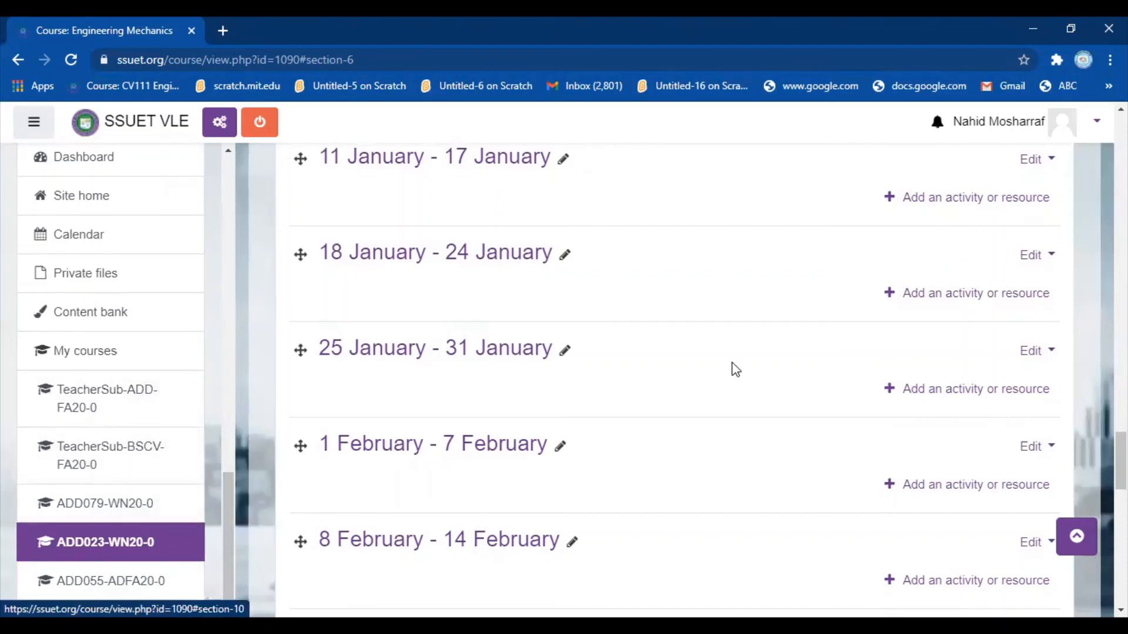
pyautogui.scroll(7, 873, 400)
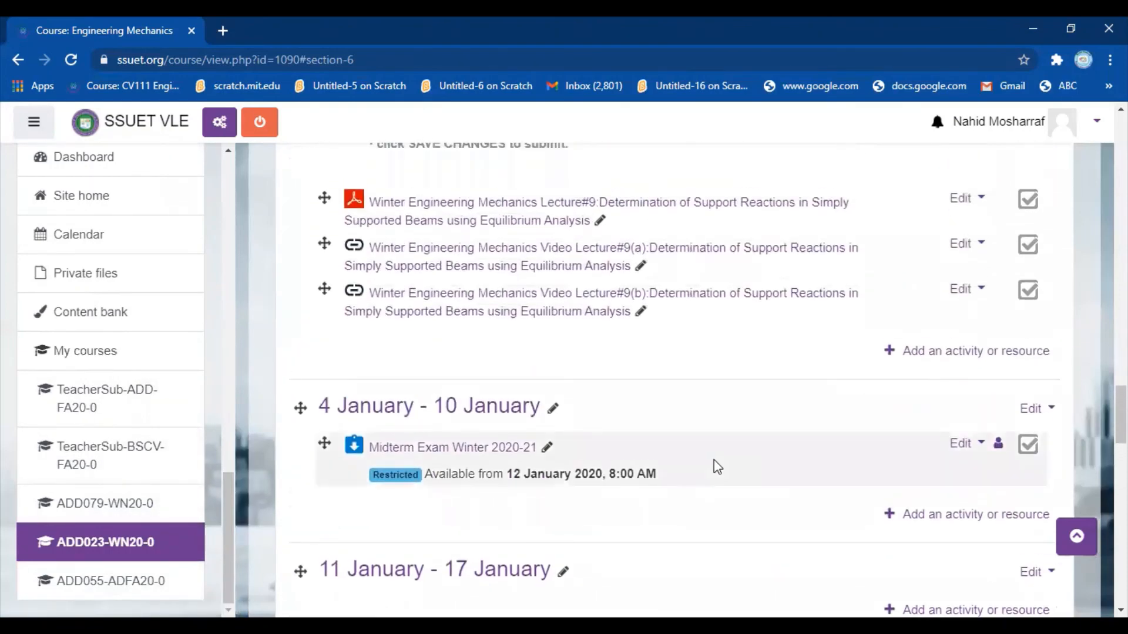